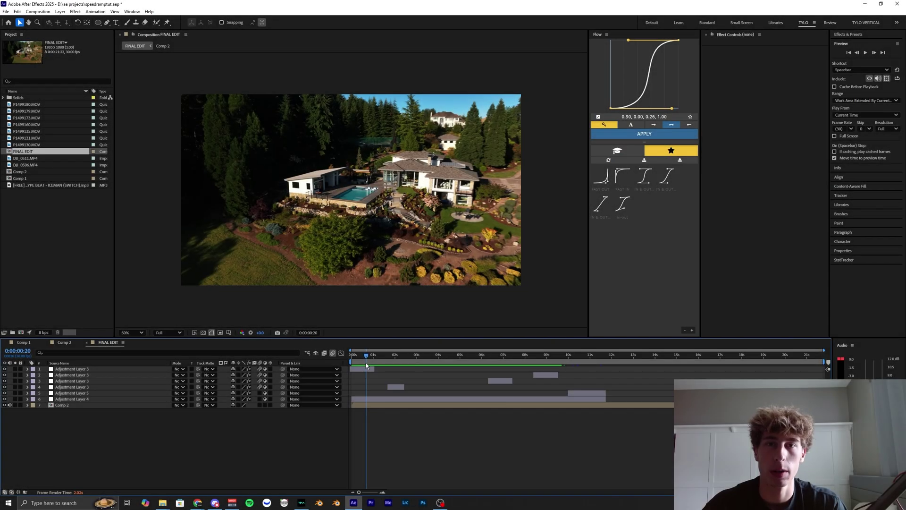
# Scrub through the finished FINAL EDIT composition, and preview the clip sequence in Comp 1.
pyautogui.moveTo(366, 363); pyautogui.dragTo(383, 365)
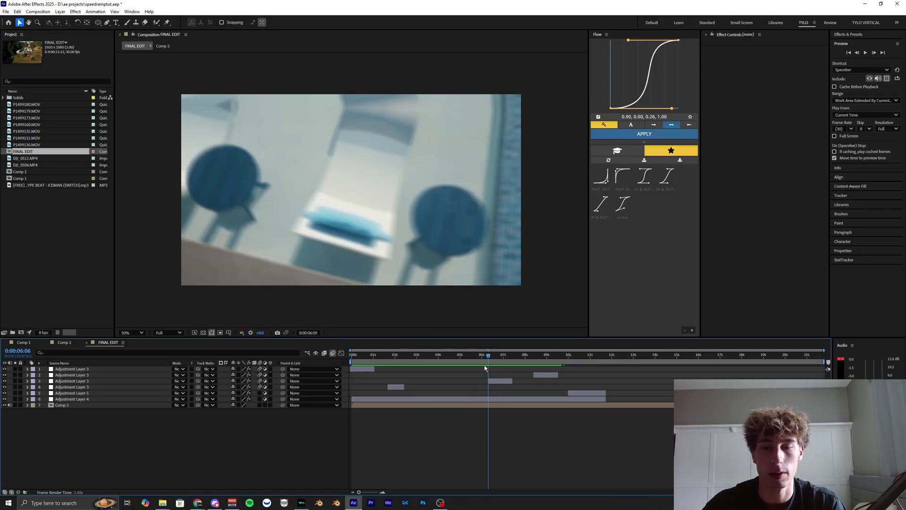
pyautogui.moveTo(364, 367); pyautogui.dragTo(384, 359)
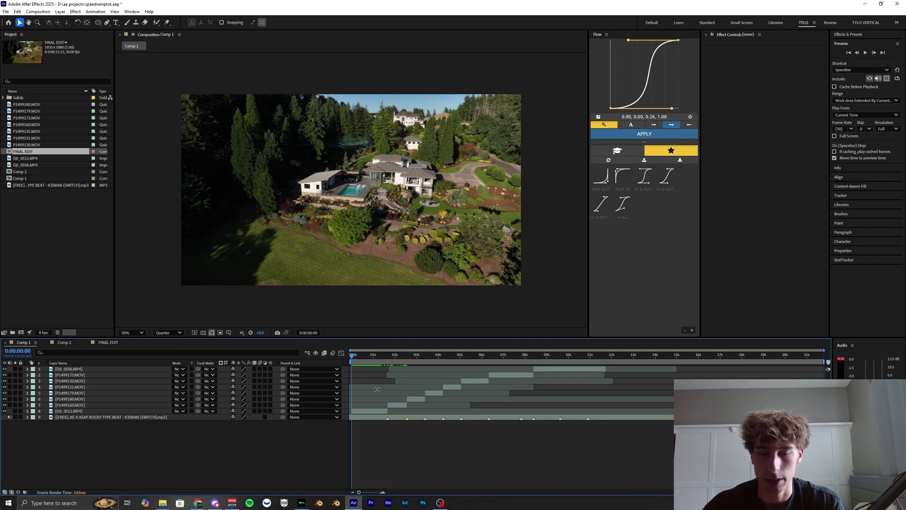
pyautogui.press('=')
pyautogui.press('-')
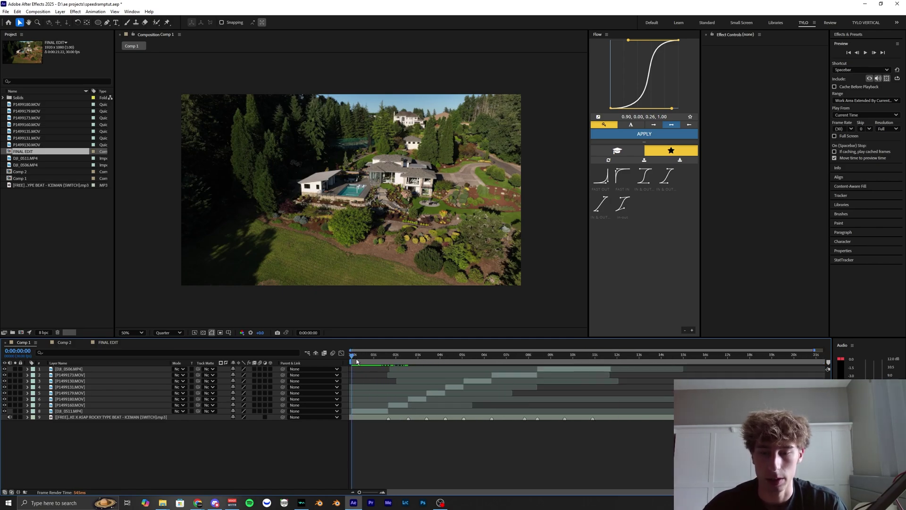
pyautogui.moveTo(357, 360); pyautogui.dragTo(386, 390)
pyautogui.press('=')
pyautogui.press('space')
pyautogui.press('Home')
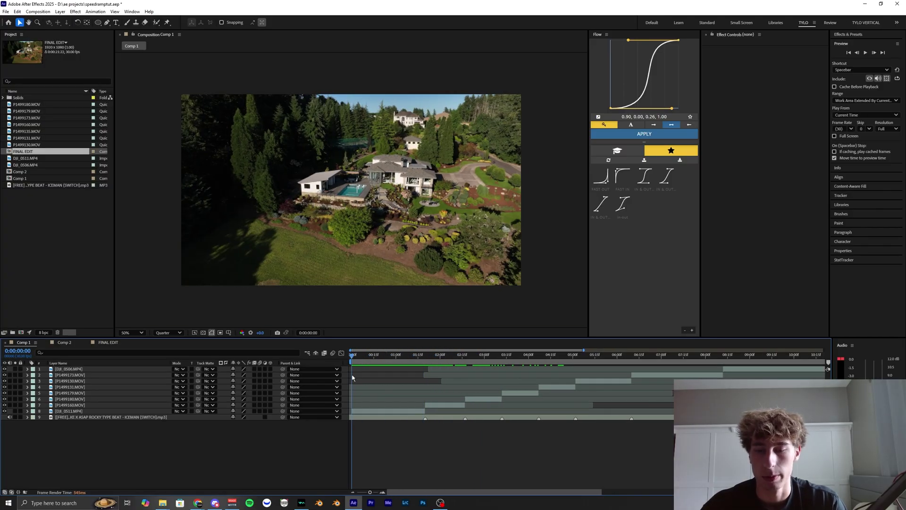
# Display the audio waveform of the music layer in Comp 1.
pyautogui.click(397, 418)
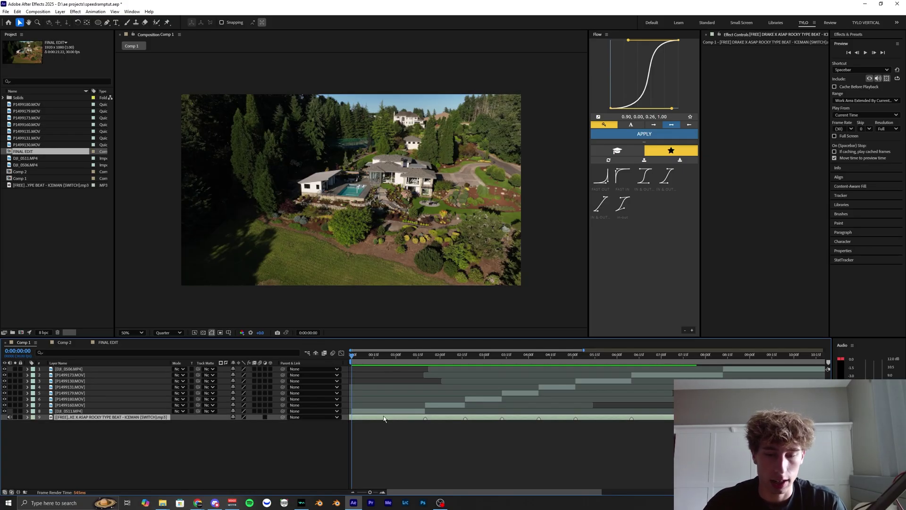
pyautogui.press('l')
pyautogui.press('l')
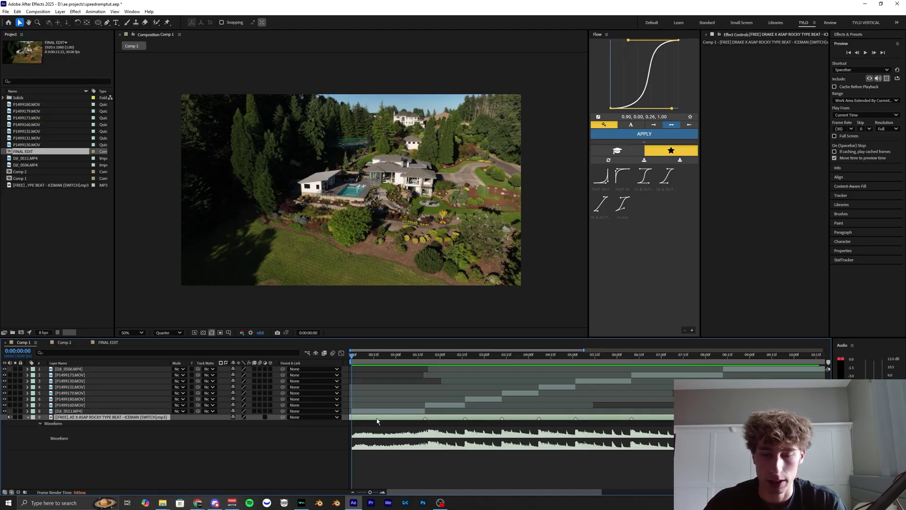
# Play and scrub through Comp 1 to compare the clip cuts with the music layer's markers and waveform peaks.
pyautogui.press('space')
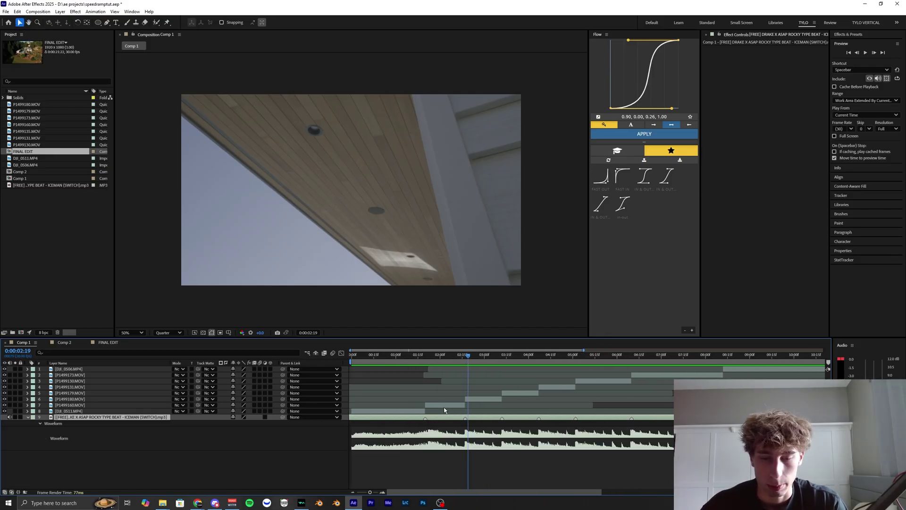
pyautogui.moveTo(431, 362); pyautogui.dragTo(497, 362)
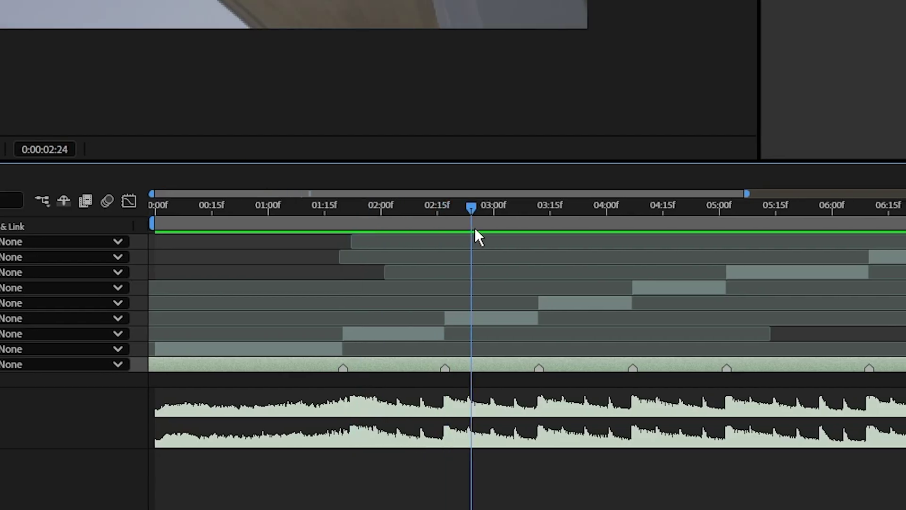
pyautogui.moveTo(526, 238)
pyautogui.mouseDown()
pyautogui.moveTo(459, 239)
pyautogui.moveTo(513, 241)
pyautogui.mouseUp()
pyautogui.moveTo(663, 306); pyautogui.dragTo(531, 306)
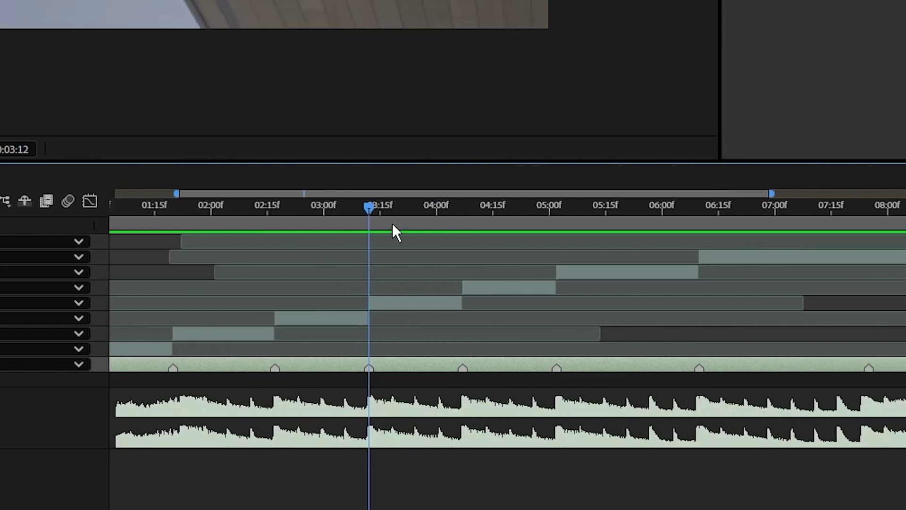
pyautogui.click(354, 210)
pyautogui.hscroll(-3, 313, 268)
pyautogui.moveTo(181, 207); pyautogui.dragTo(159, 225)
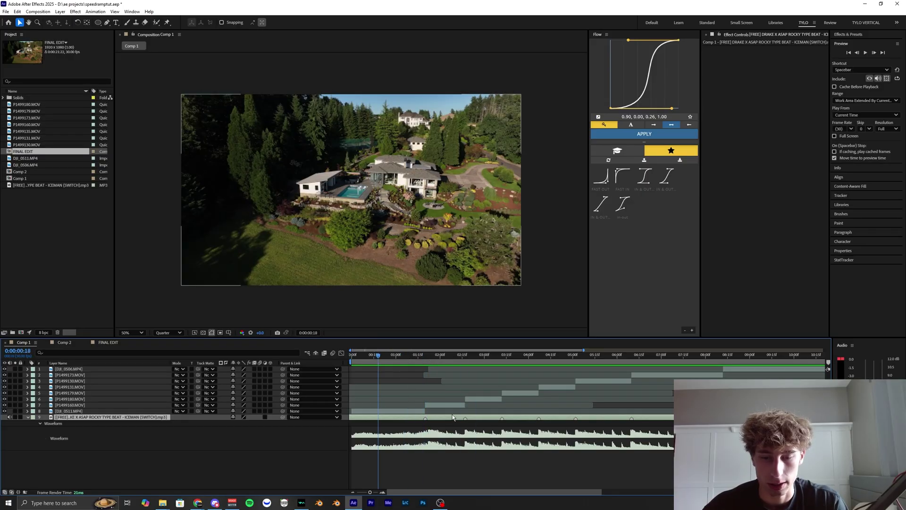
pyautogui.press('space')
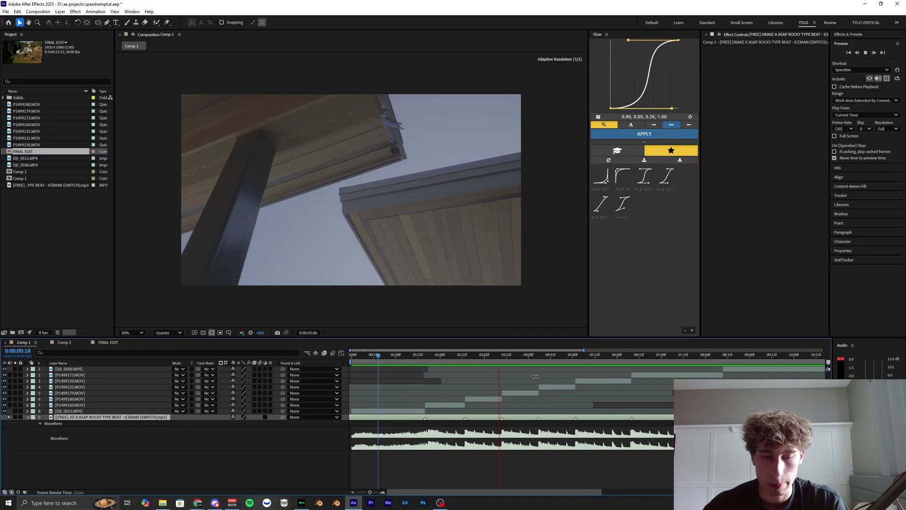
pyautogui.click(426, 357)
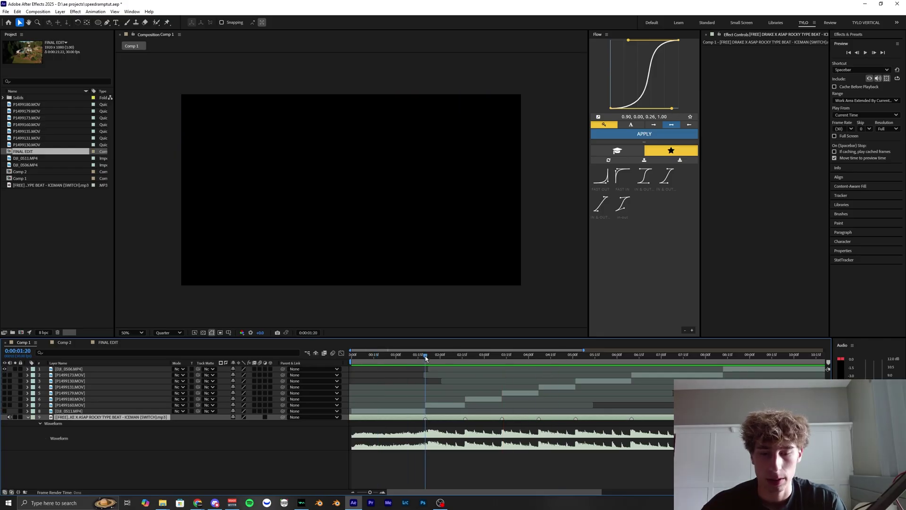
# Add a layer marker to the music track at 0:00:18:12, further along its waveform.
pyautogui.moveTo(460, 357); pyautogui.dragTo(541, 373)
pyautogui.scroll(-3, 530, 388)
pyautogui.scroll(3, 625, 420)
pyautogui.moveTo(624, 420); pyautogui.dragTo(555, 408)
pyautogui.press('KP_Multiply')
pyautogui.moveTo(537, 359); pyautogui.dragTo(552, 357)
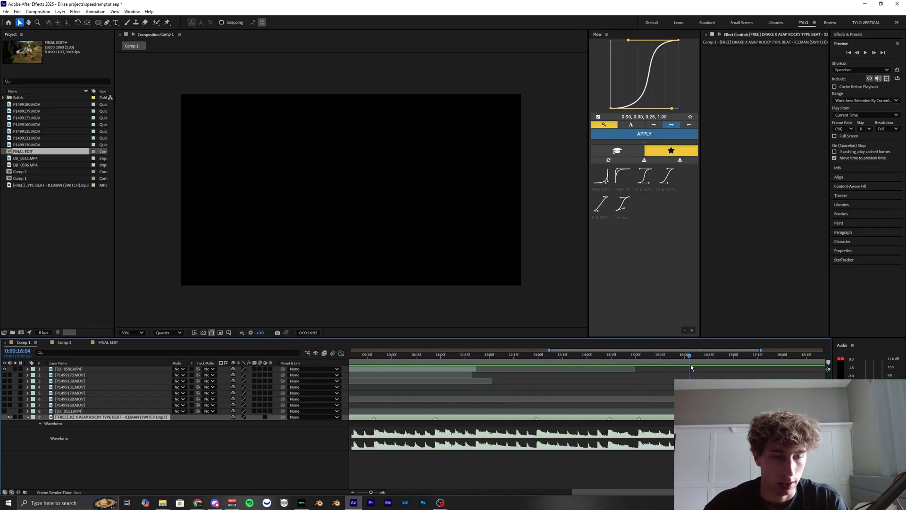
pyautogui.scroll(-4, 543, 410)
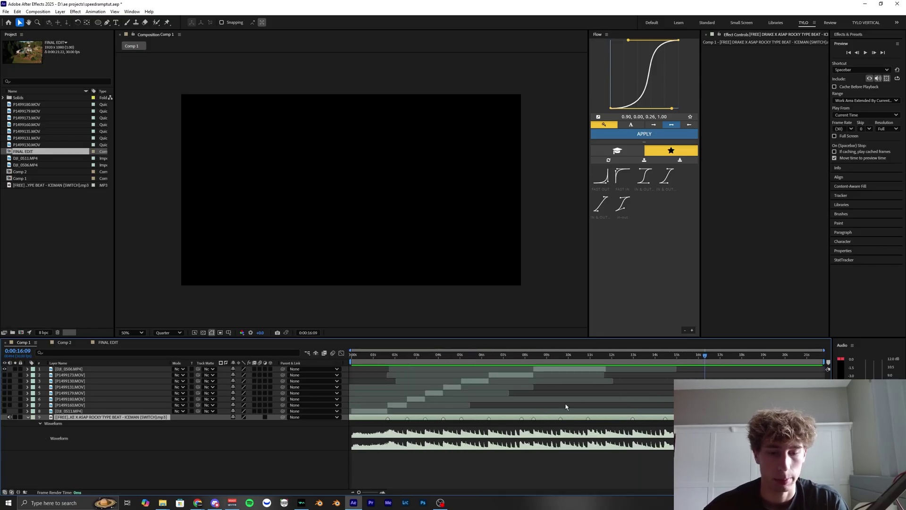
pyautogui.scroll(5, 644, 394)
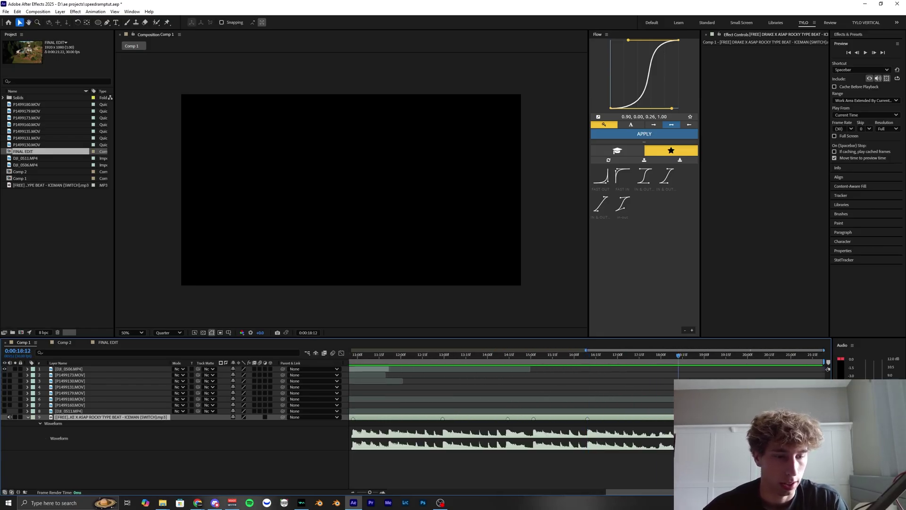
pyautogui.rightClick(681, 417)
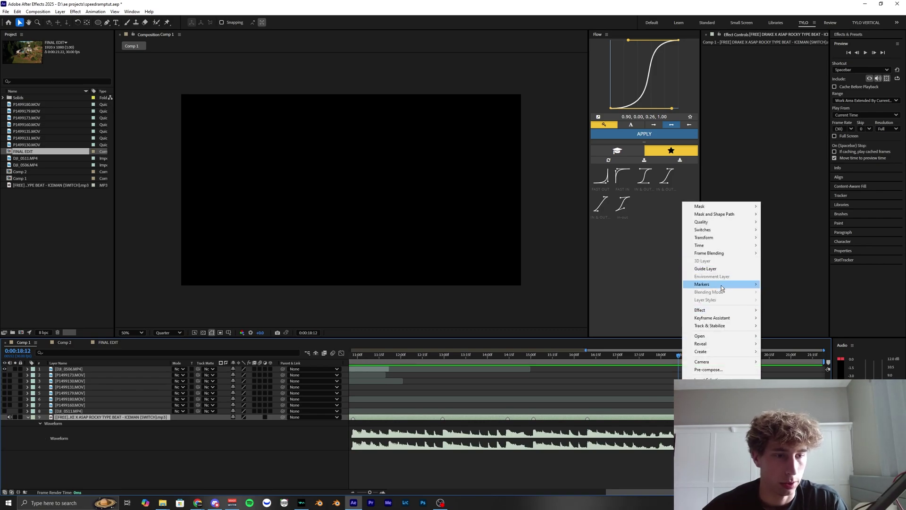
pyautogui.moveTo(721, 285)
pyautogui.click(777, 286)
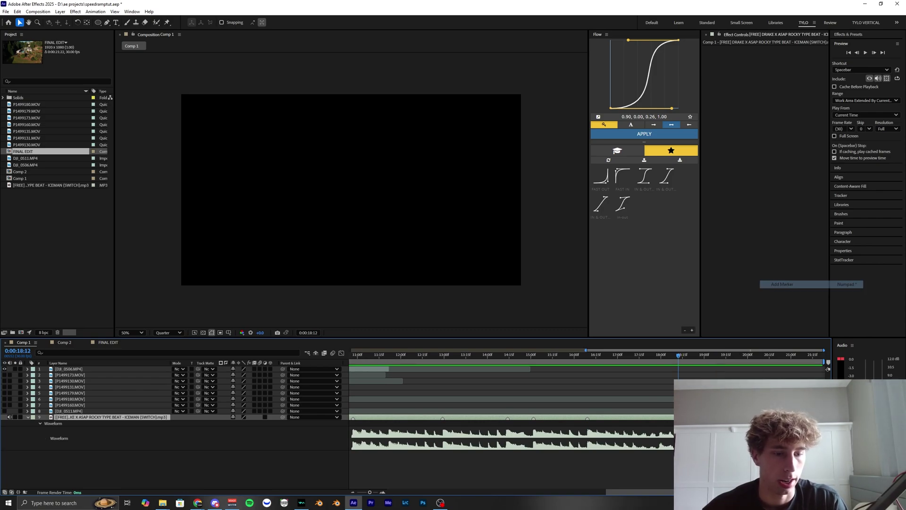
# Collapse the music layer's waveform, and make the hidden clip layers down to DJI_0511.MP4 visible again.
pyautogui.click(597, 356)
pyautogui.scroll(-5, 547, 393)
pyautogui.press('l')
pyautogui.press('l')
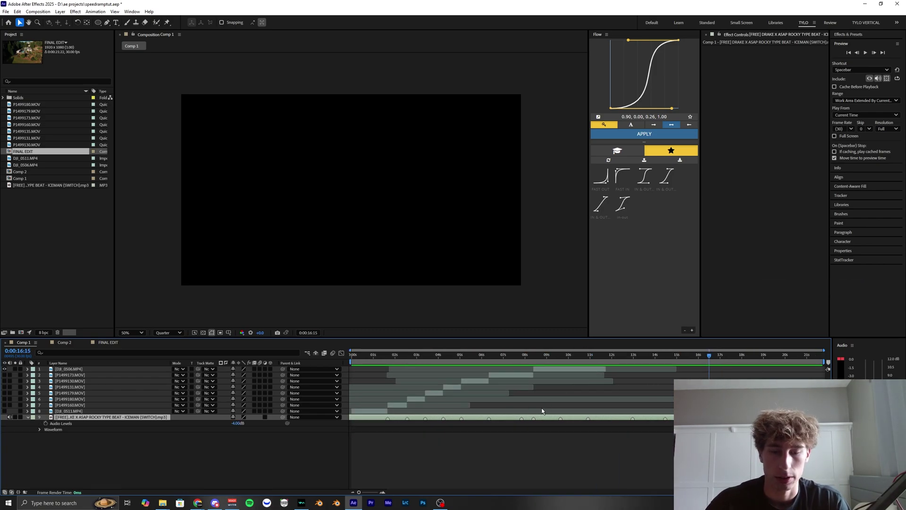
pyautogui.click(433, 448)
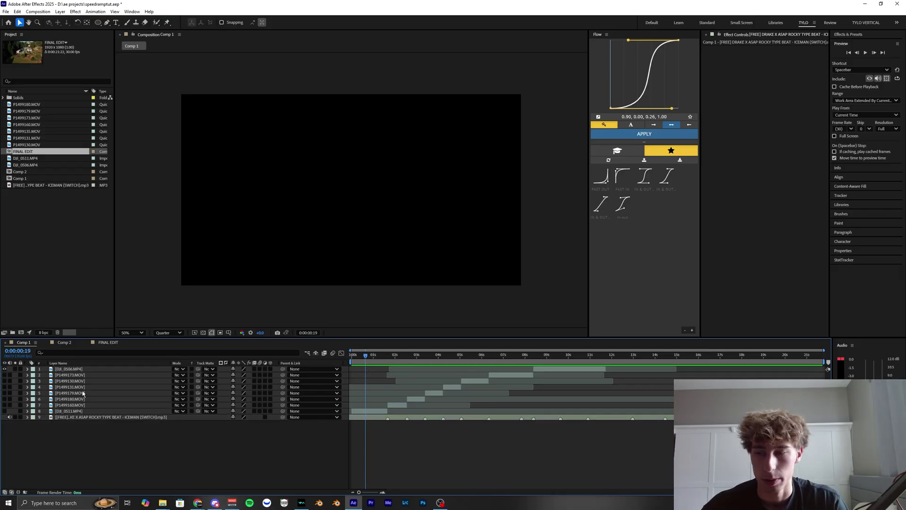
pyautogui.click(4, 410)
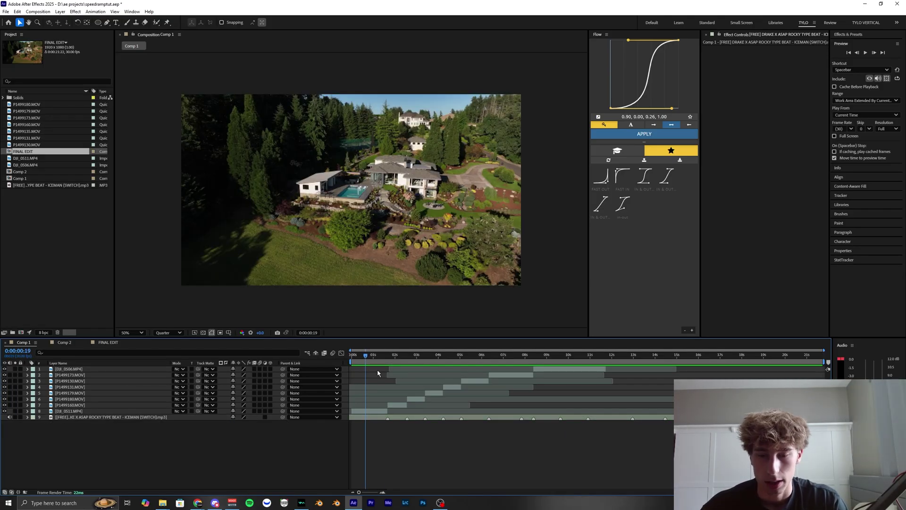
# Preview the opening clips in Comp 1 to check the cuts against the music markers.
pyautogui.scroll(3, 447, 438)
pyautogui.press('space')
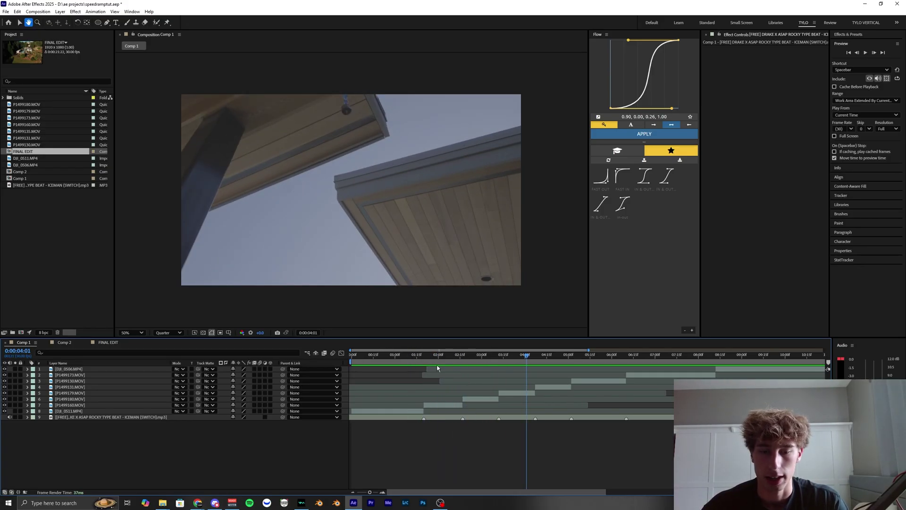
pyautogui.moveTo(432, 362); pyautogui.dragTo(461, 372)
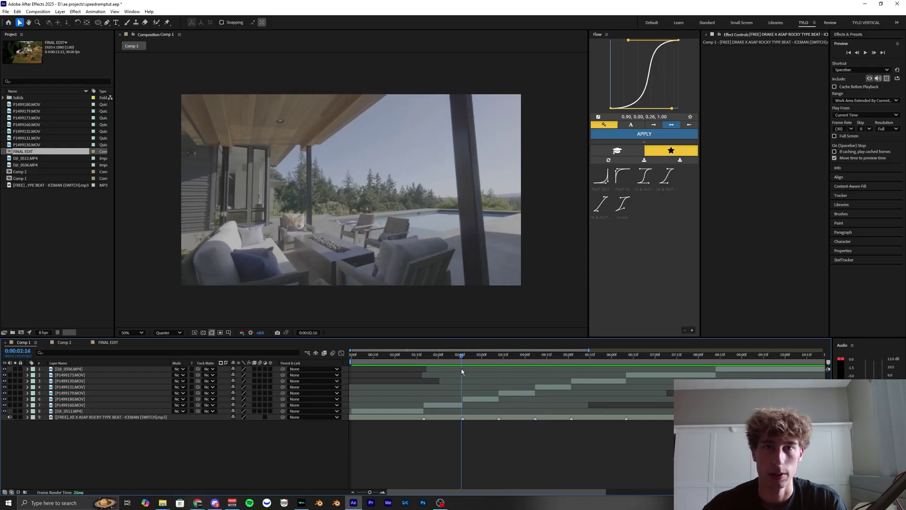
# Enable time remapping on the DJI_0511.MP4 layer with keyframes at 0:00:00:00 and at the clip's end, 0:00:01:20.
pyautogui.press('Home')
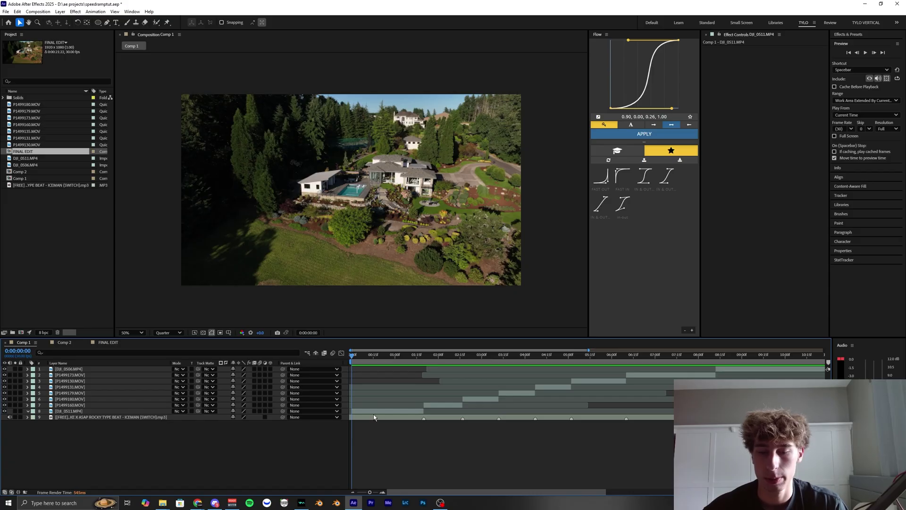
pyautogui.click(373, 414)
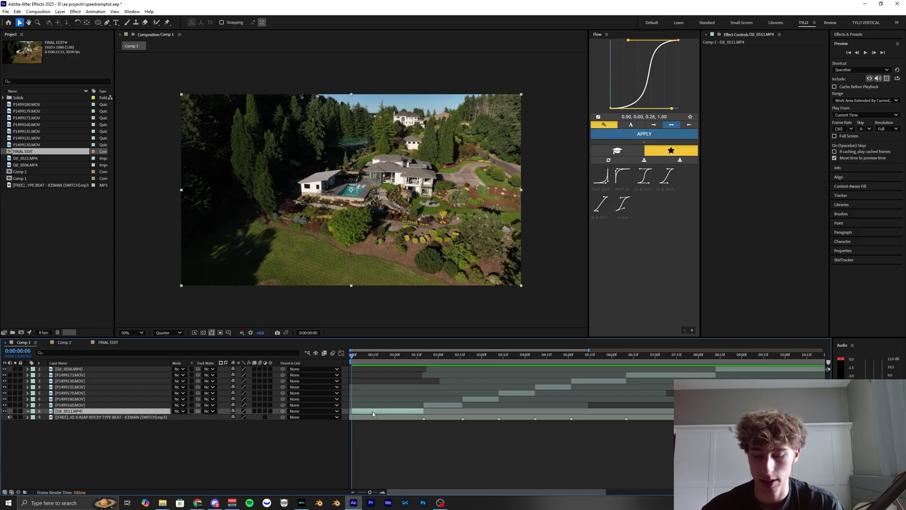
pyautogui.hotkey('ctrl', 'alt', 't')
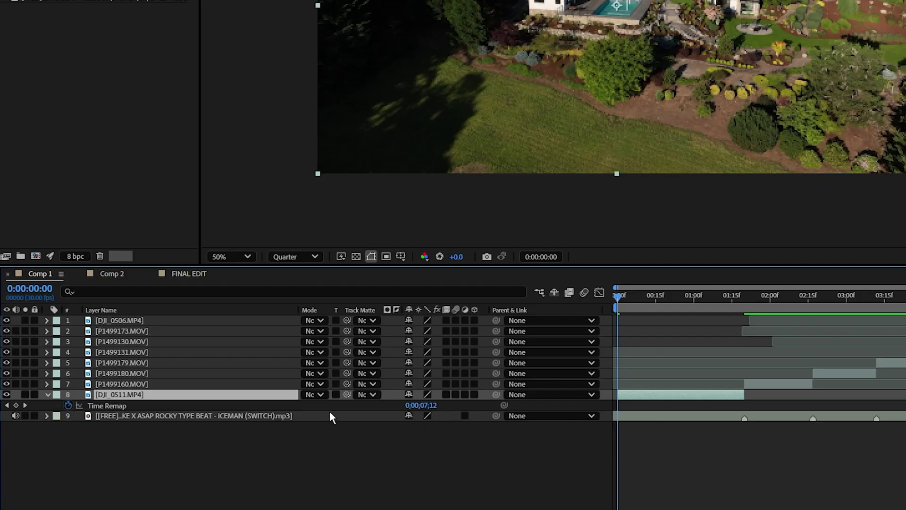
pyautogui.click(16, 405)
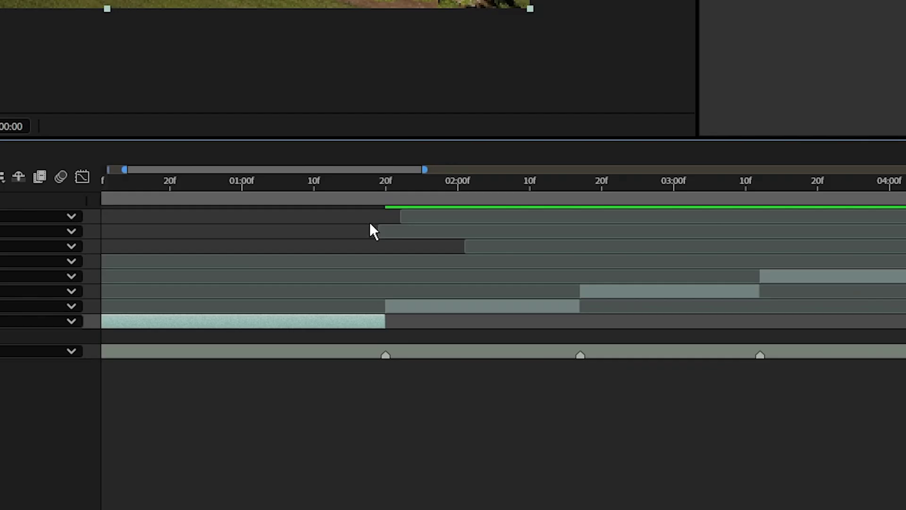
pyautogui.moveTo(782, 296); pyautogui.dragTo(814, 297)
pyautogui.click(16, 405)
pyautogui.scroll(-2, 782, 459)
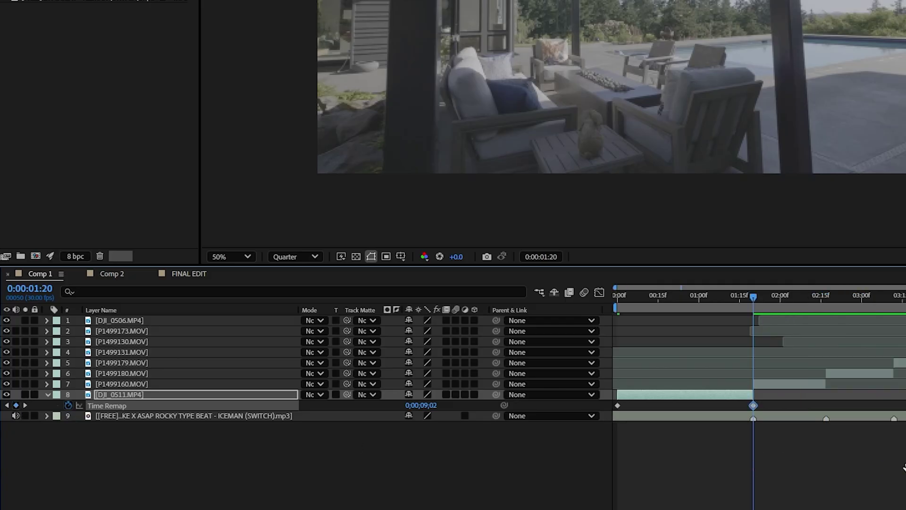
# Apply Easy Ease to both Time Remap keyframes of DJI_0511.MP4 and show their value curve in the Graph Editor.
pyautogui.press('Home')
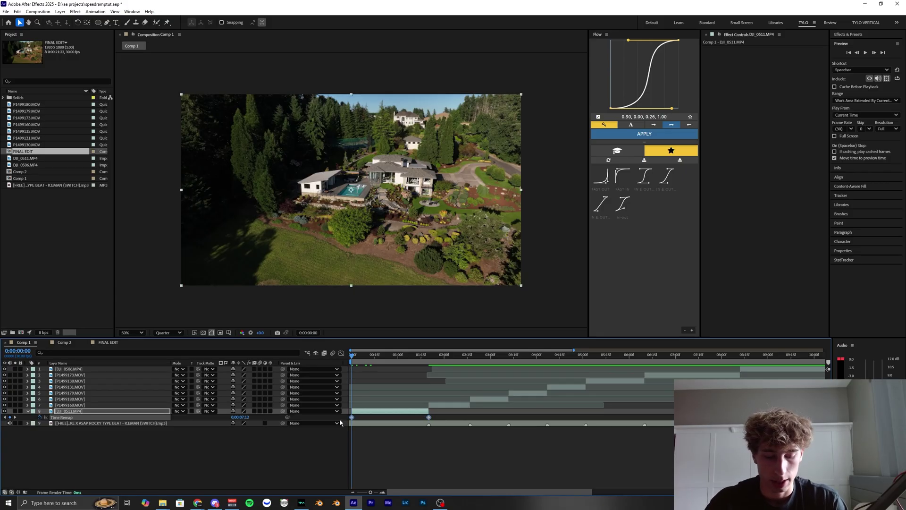
pyautogui.press('F9')
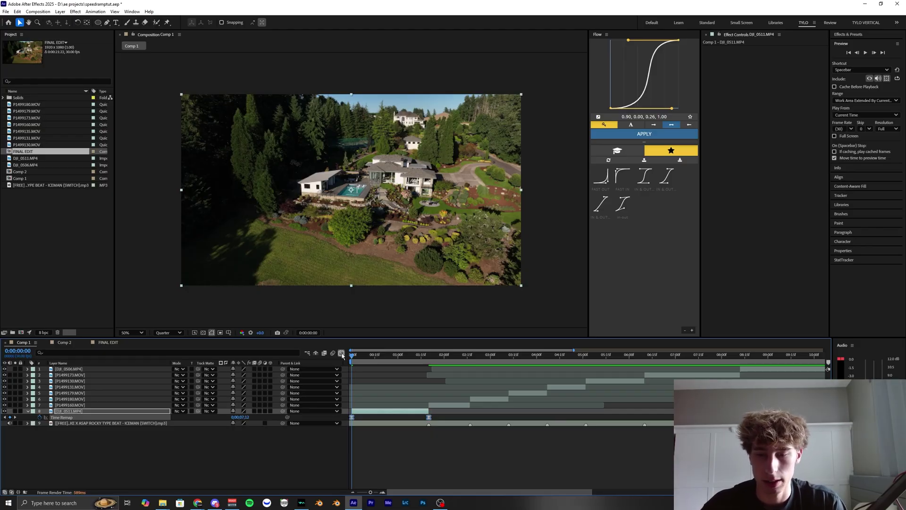
pyautogui.click(341, 353)
pyautogui.click(432, 412)
pyautogui.scroll(1, 417, 424)
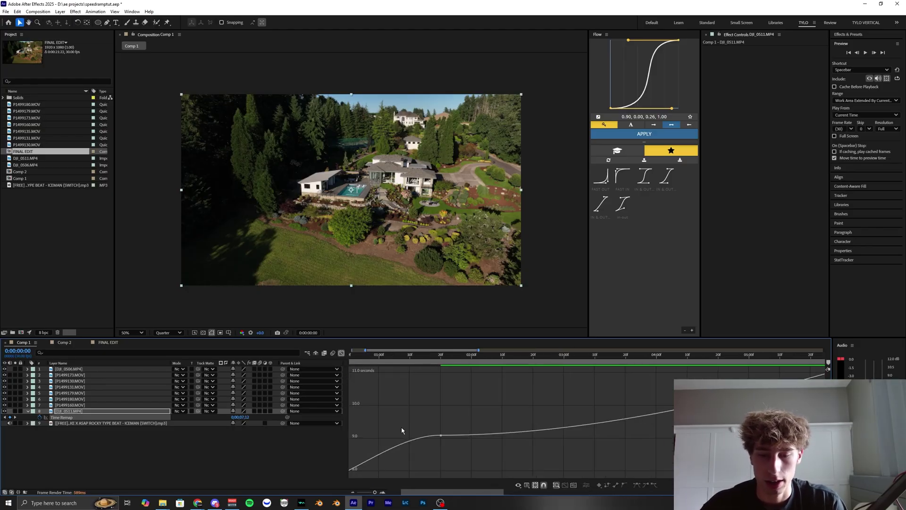
pyautogui.scroll(-3, 389, 428)
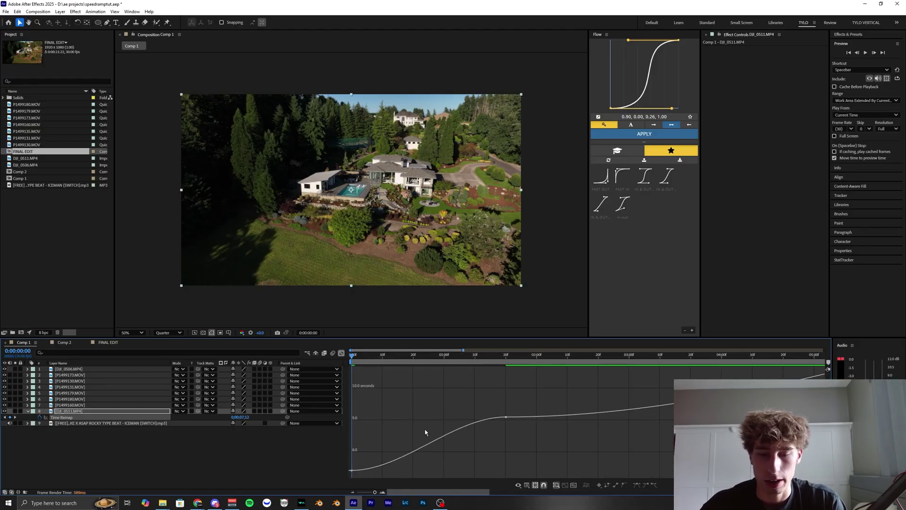
pyautogui.rightClick(401, 413)
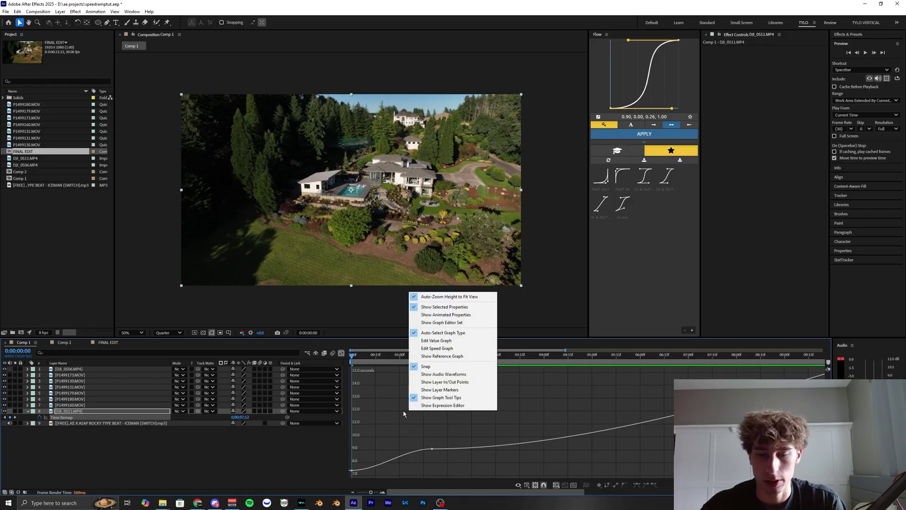
pyautogui.click(444, 333)
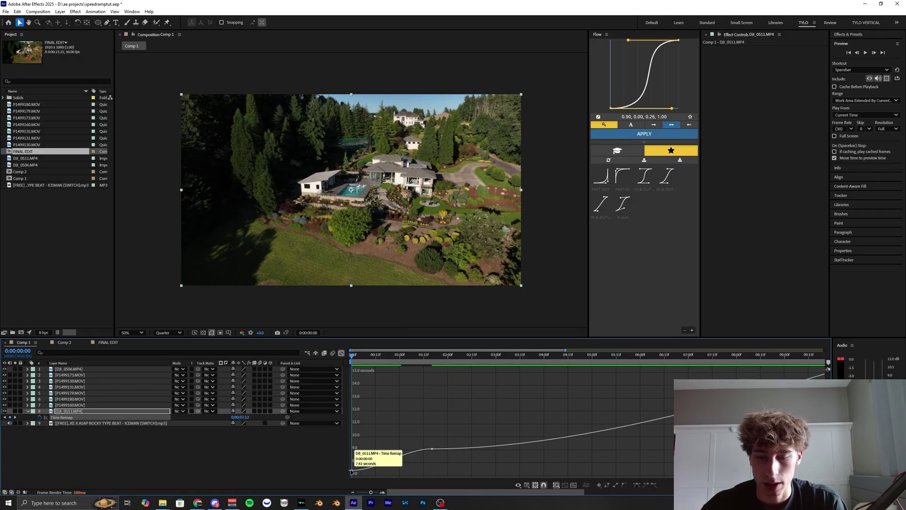
# Pull the first Time Remap keyframe's outgoing handle almost straight up so the curve starts steep and flattens toward the second keyframe.
pyautogui.click(367, 467)
pyautogui.press('=')
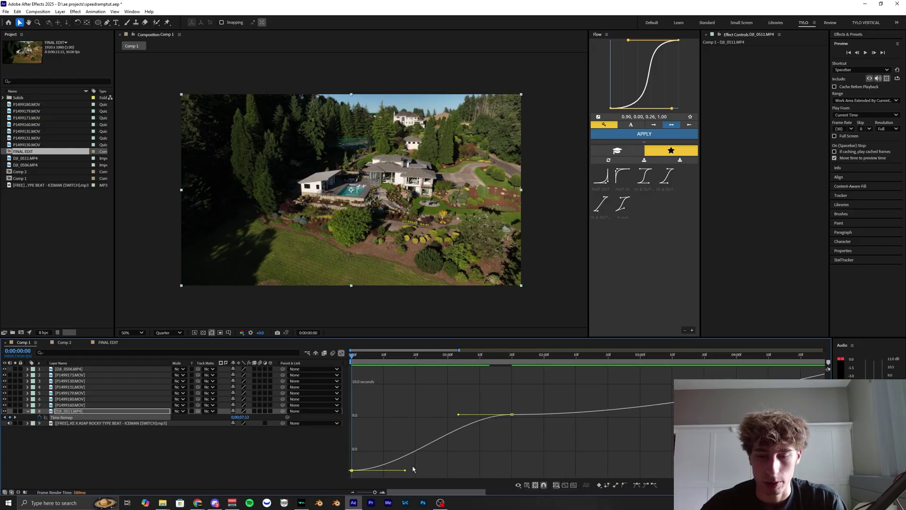
pyautogui.moveTo(354, 464); pyautogui.dragTo(352, 422)
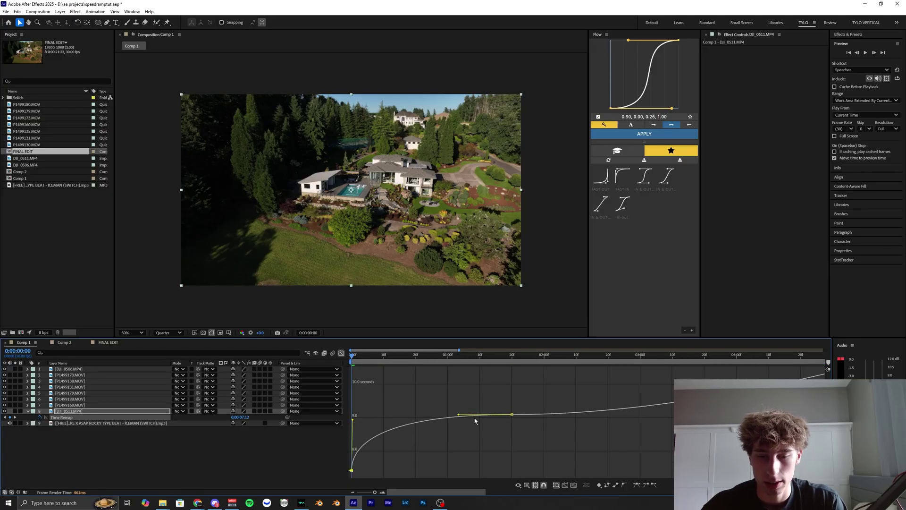
# Pull the second Time Remap keyframe's incoming handle of DJI_0511.MP4 almost straight down and play back the ramp into the next clip.
pyautogui.moveTo(458, 414); pyautogui.dragTo(498, 429)
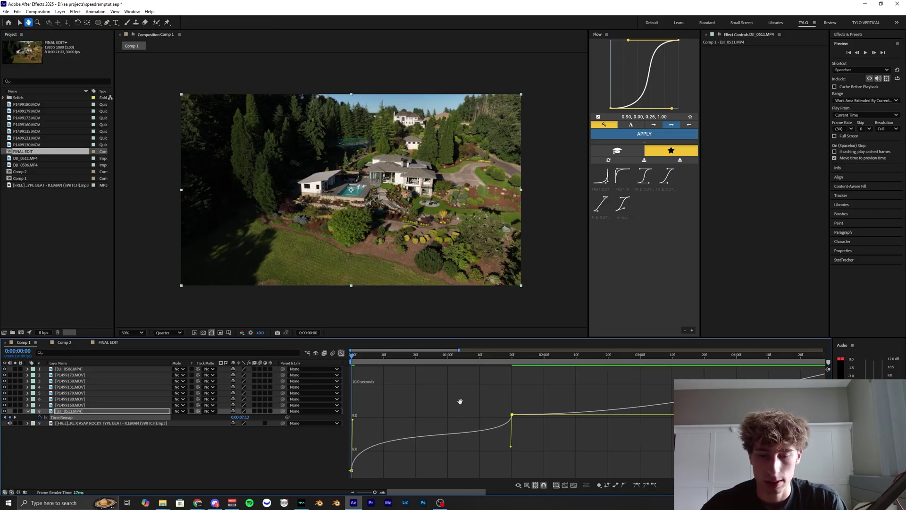
pyautogui.moveTo(352, 469)
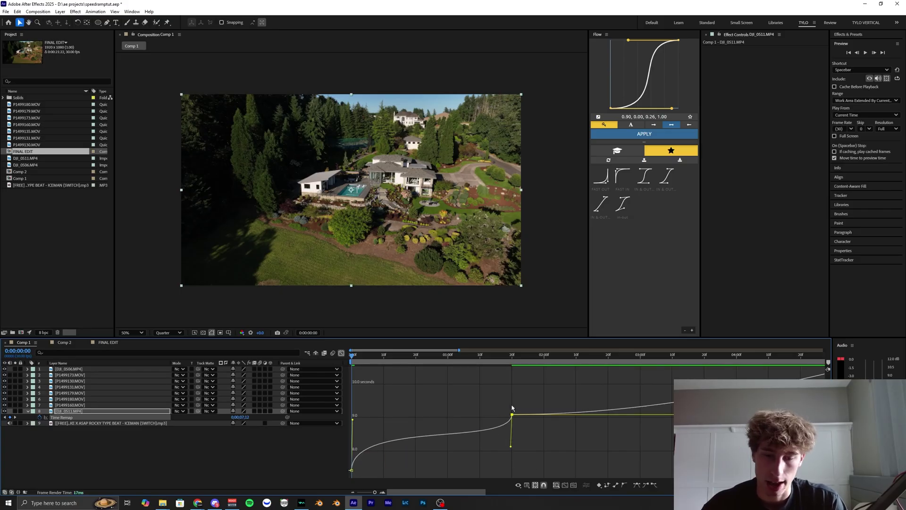
pyautogui.press('space')
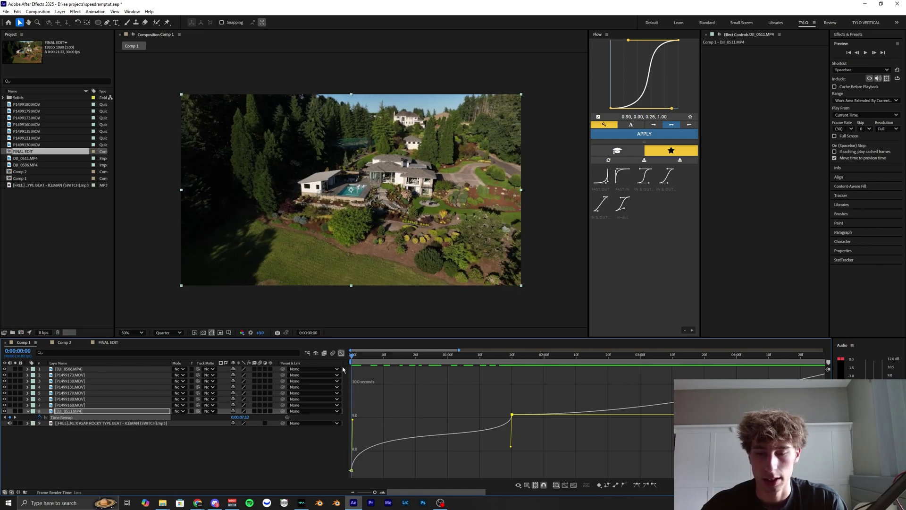
pyautogui.moveTo(396, 355); pyautogui.dragTo(349, 367)
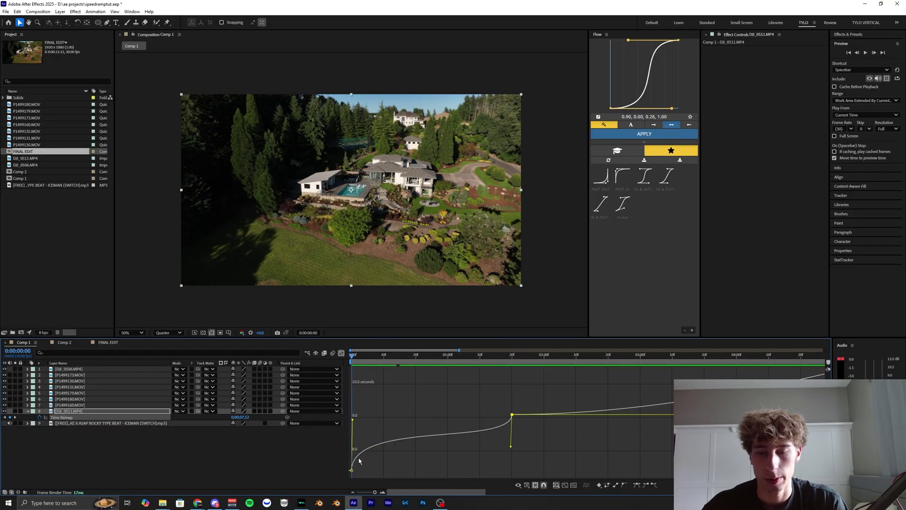
pyautogui.hotkey('shift', 'F3')
pyautogui.press('space')
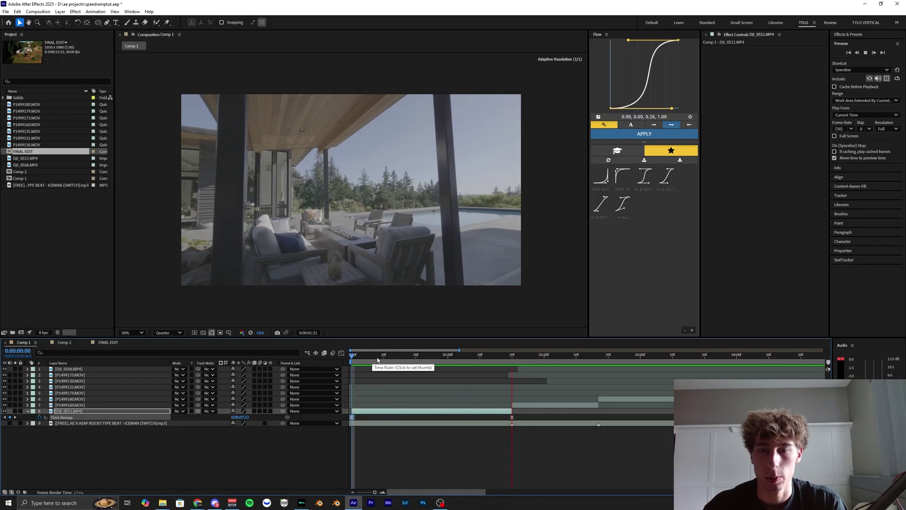
pyautogui.press('space')
# Raise the Time Remap value of DJI_0511.MP4's keyframe at 0:00:01:20 to about 10 seconds and scrub through the clip.
pyautogui.hotkey('shift', 'F3')
pyautogui.click(509, 368)
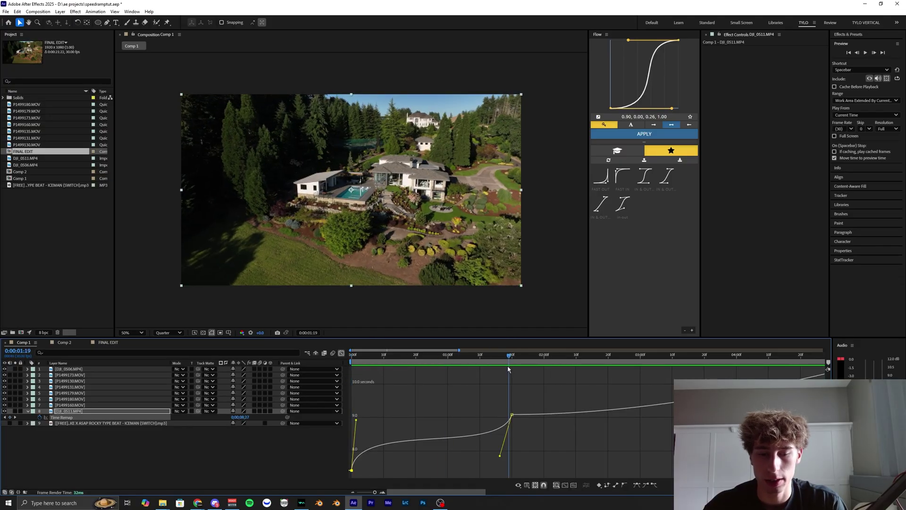
pyautogui.moveTo(509, 369); pyautogui.dragTo(513, 369)
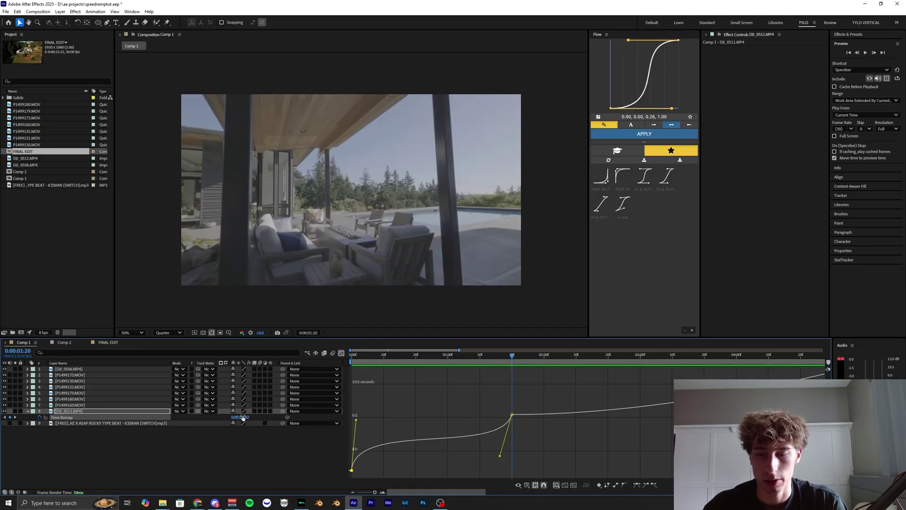
pyautogui.moveTo(242, 417); pyautogui.dragTo(206, 417)
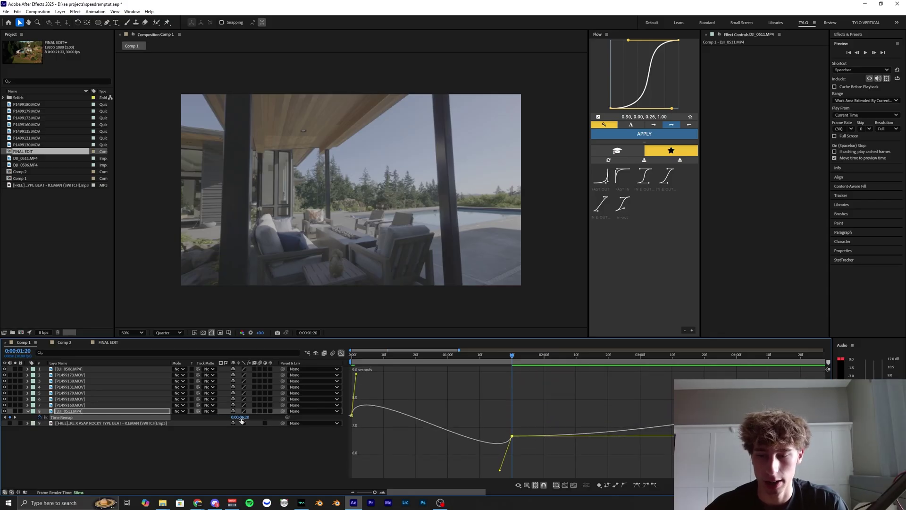
pyautogui.hotkey('ctrl', 'z')
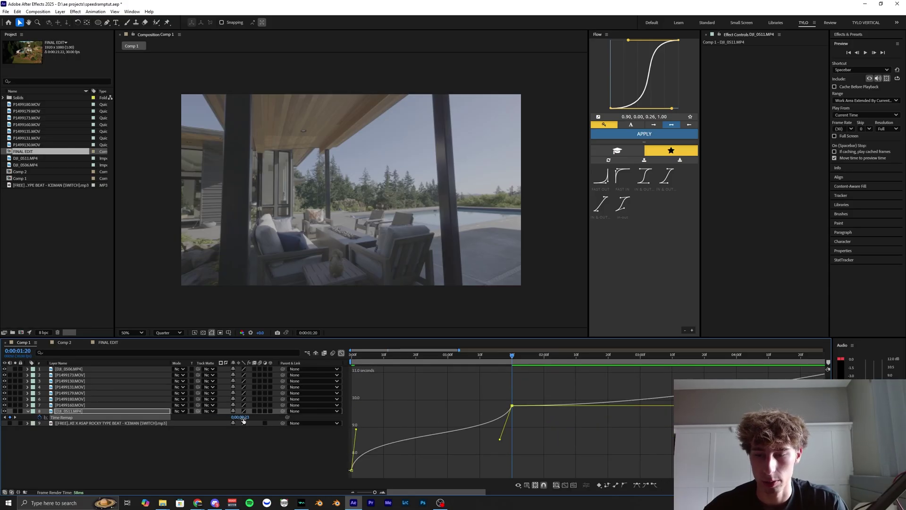
pyautogui.moveTo(479, 358)
pyautogui.mouseDown()
pyautogui.moveTo(447, 360)
pyautogui.moveTo(489, 362)
pyautogui.mouseUp()
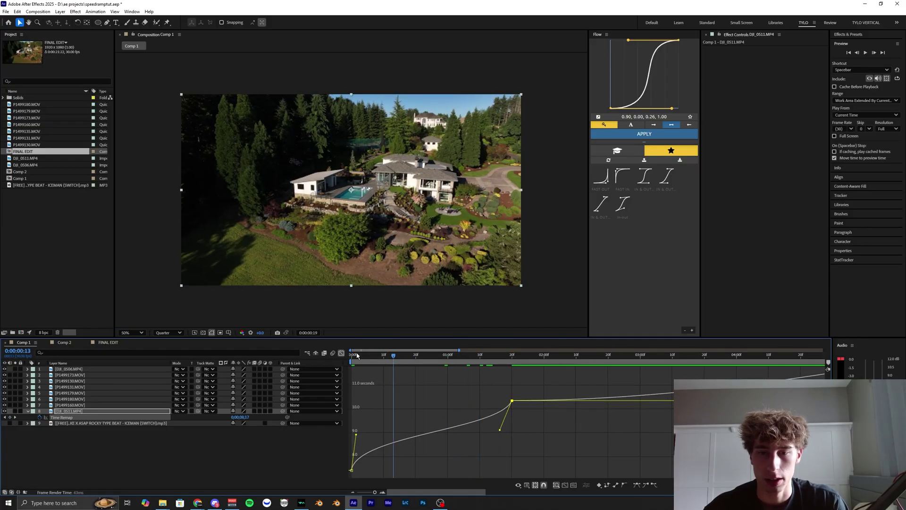
pyautogui.moveTo(358, 355); pyautogui.dragTo(351, 356)
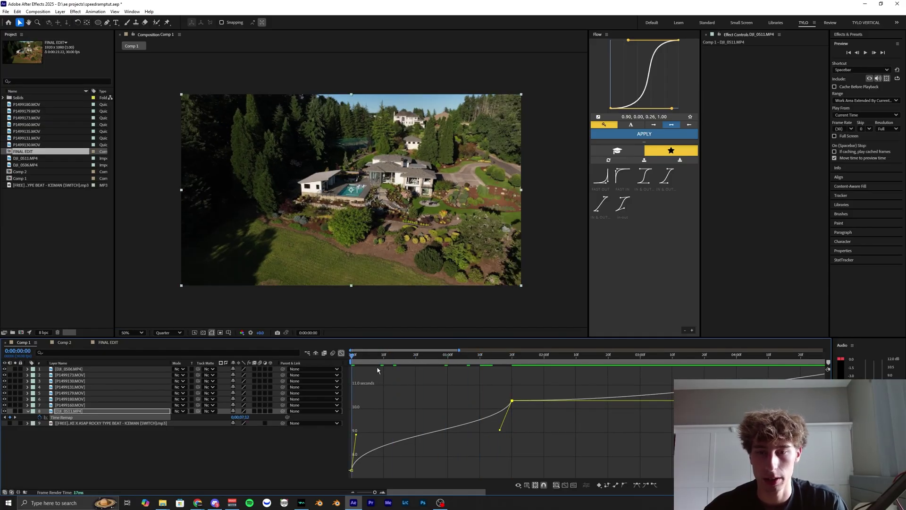
# Raise DJI_0511.MP4's end keyframe to about 15 seconds with long, steep handles at both ends, and play back the ramp.
pyautogui.moveTo(500, 431); pyautogui.dragTo(500, 453)
pyautogui.moveTo(356, 434); pyautogui.dragTo(359, 429)
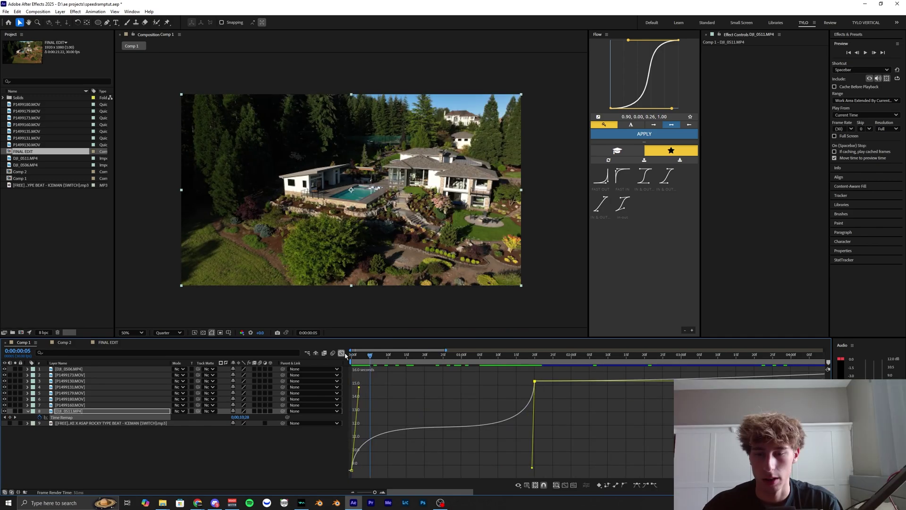
pyautogui.moveTo(370, 358); pyautogui.dragTo(363, 358)
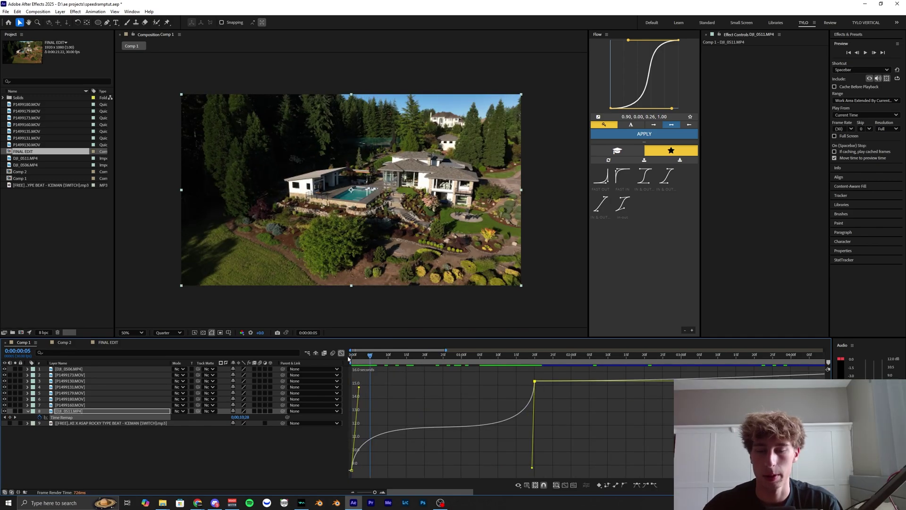
pyautogui.click(342, 353)
pyautogui.click(352, 356)
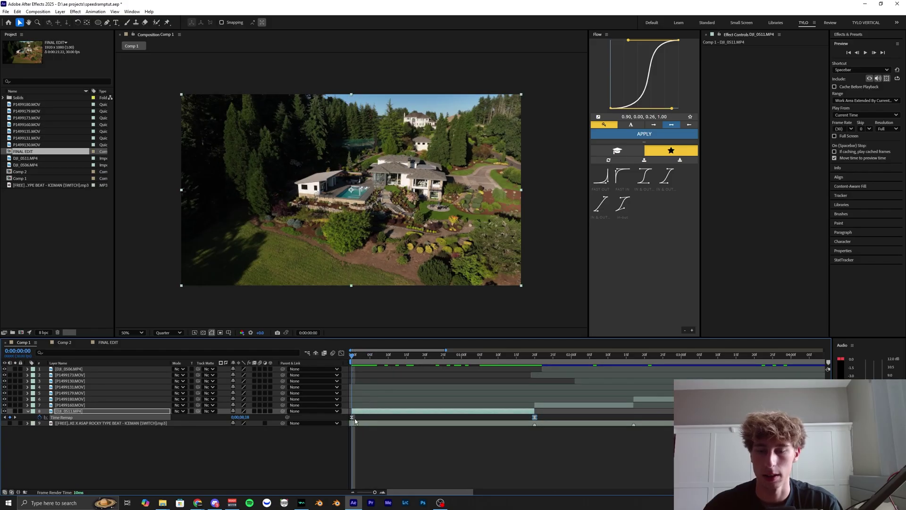
pyautogui.press('space')
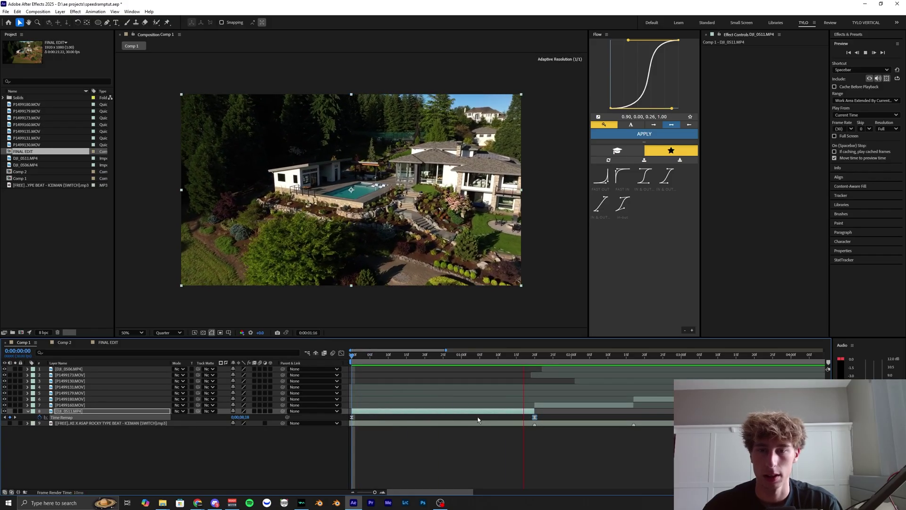
pyautogui.click(531, 359)
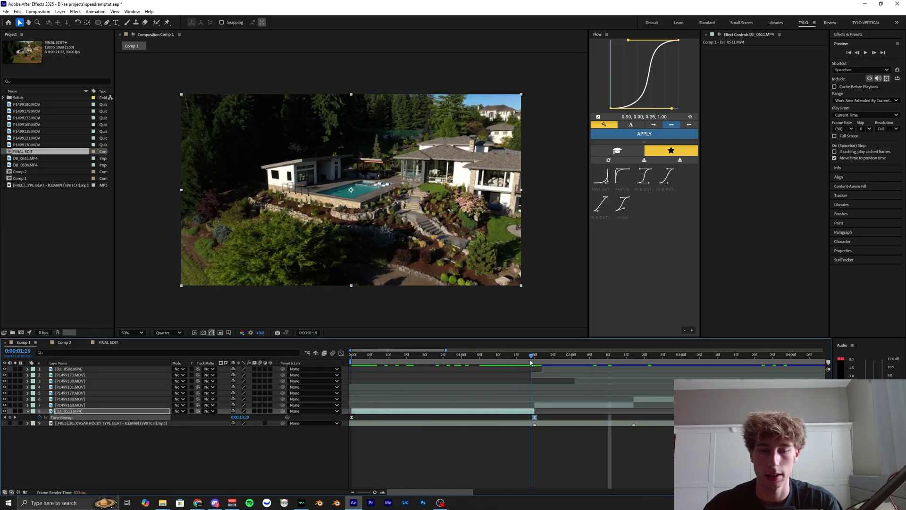
# Enable time remapping on the P1499160.MOV layer with keyframes at 0:00:01:20 and at the clip's end, 0:00:02:17.
pyautogui.click(535, 361)
pyautogui.hscroll(4, 471, 392)
pyautogui.click(468, 404)
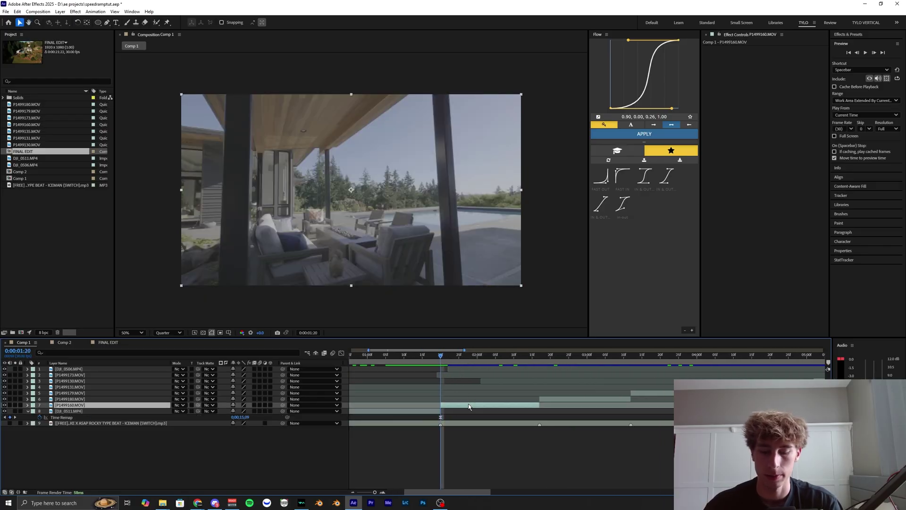
pyautogui.hotkey('ctrl', 'alt', 't')
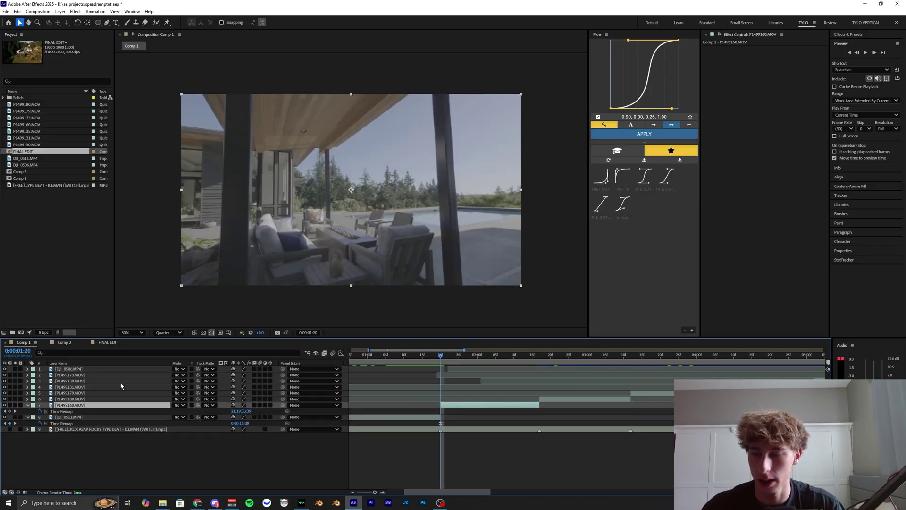
pyautogui.click(10, 411)
pyautogui.moveTo(532, 361); pyautogui.dragTo(541, 362)
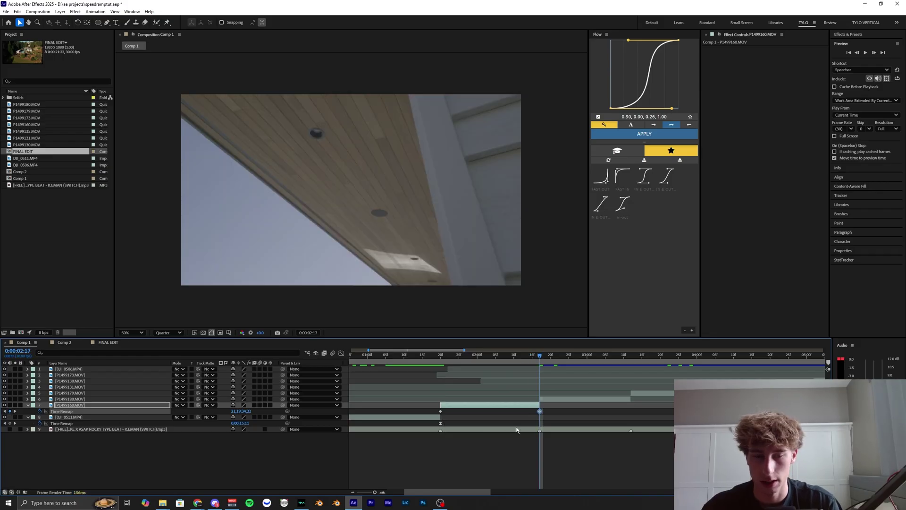
# Apply Easy Ease to both Time Remap keyframes of P1499160.MOV and show their value curve in the Graph Editor.
pyautogui.moveTo(557, 416); pyautogui.dragTo(397, 411)
pyautogui.press('F9')
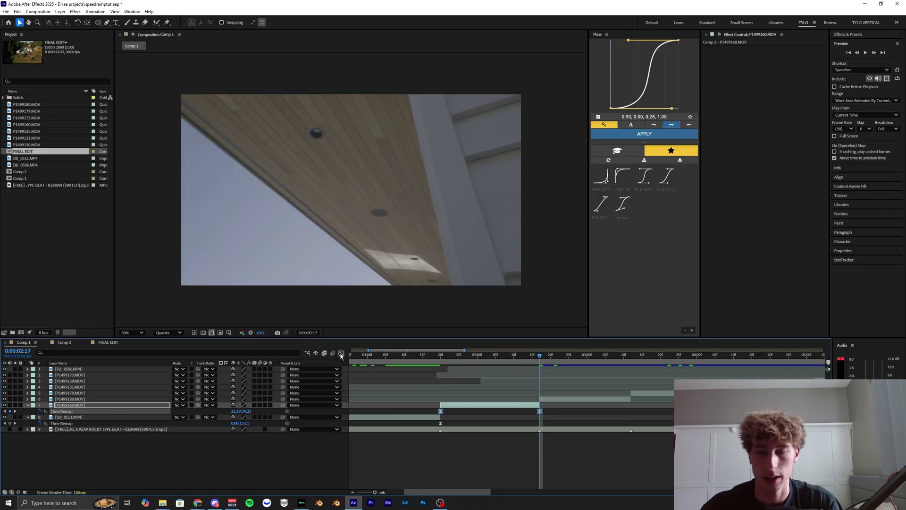
pyautogui.click(341, 354)
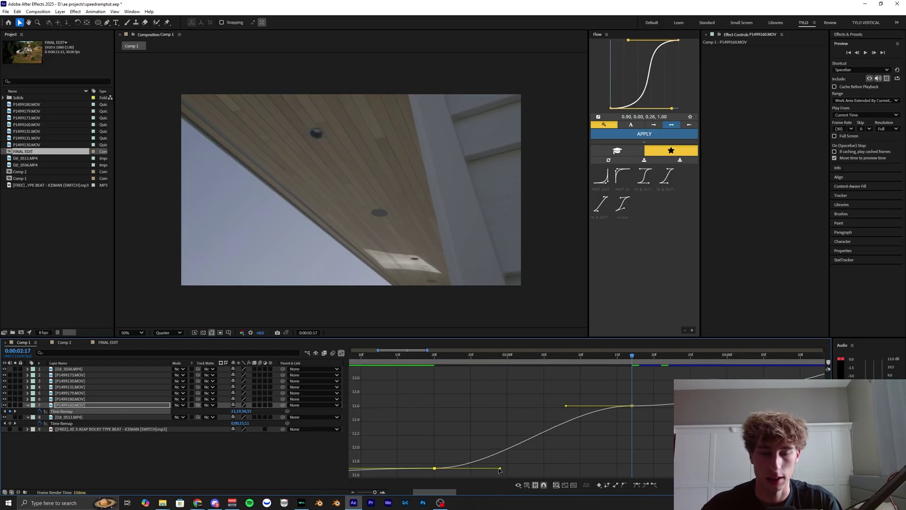
# Pull both handles of P1499160.MOV's time remap curve nearly vertical and raise its end keyframe to 21;19;34;50.
pyautogui.moveTo(500, 469); pyautogui.dragTo(436, 434)
pyautogui.moveTo(566, 408); pyautogui.dragTo(629, 452)
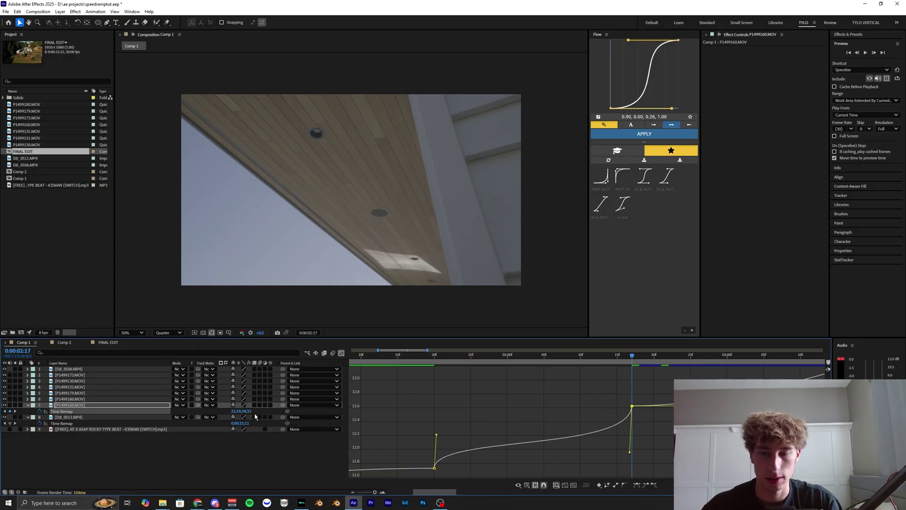
pyautogui.moveTo(631, 412); pyautogui.dragTo(639, 413)
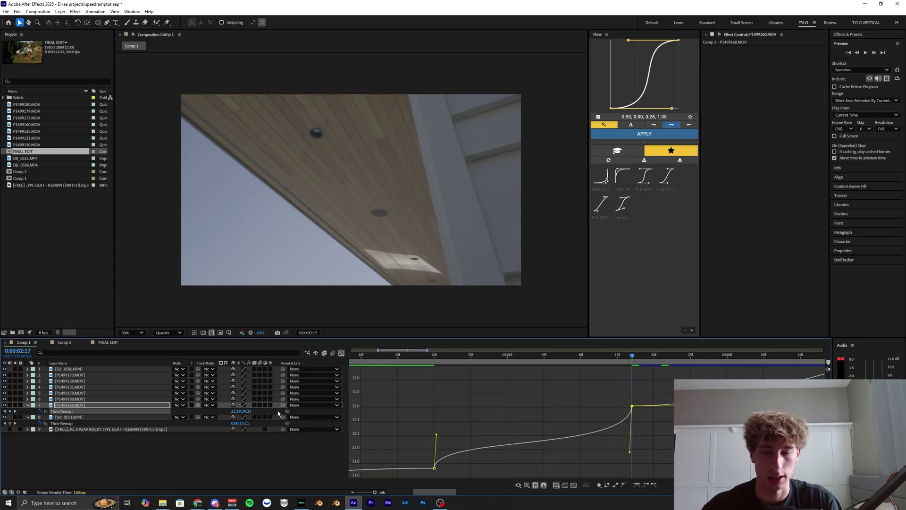
pyautogui.moveTo(242, 410); pyautogui.dragTo(250, 411)
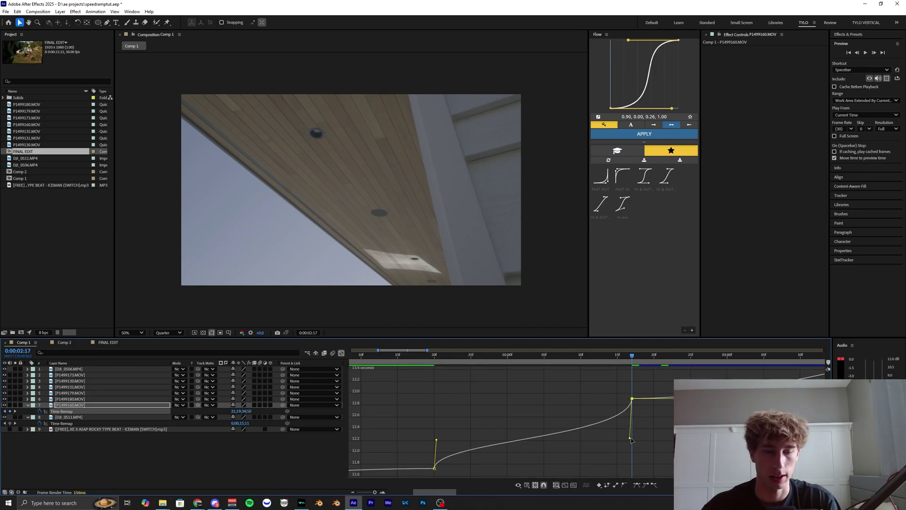
pyautogui.moveTo(631, 438); pyautogui.dragTo(628, 466)
pyautogui.moveTo(436, 441); pyautogui.dragTo(438, 418)
# Try gentler handle angles on both Time Remap keyframes of P1499160.MOV and scrub across the start of the clip.
pyautogui.moveTo(628, 467); pyautogui.dragTo(620, 462)
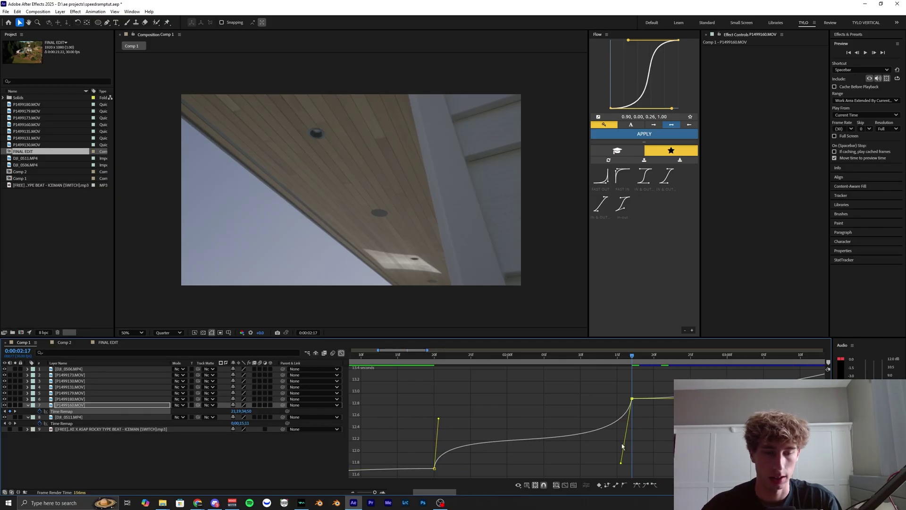
pyautogui.moveTo(620, 466); pyautogui.dragTo(615, 442)
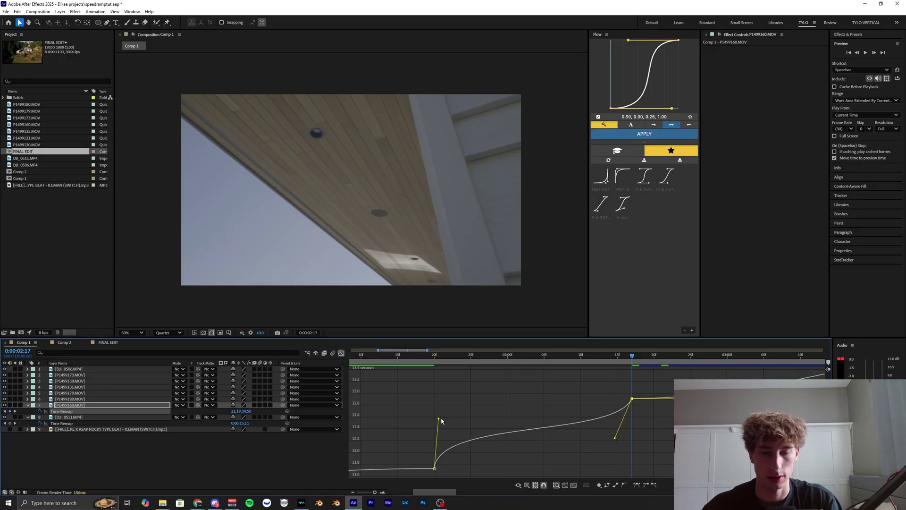
pyautogui.moveTo(439, 419); pyautogui.dragTo(461, 431)
pyautogui.moveTo(410, 354); pyautogui.dragTo(443, 366)
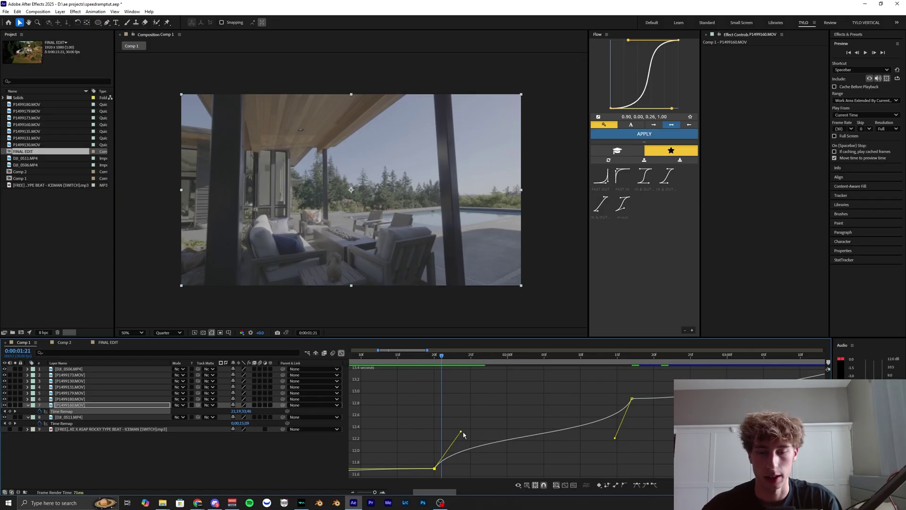
# Steepen both handles of P1499160.MOV's curve so it is fast at both ends and flat in the middle, and scrub to 0:00:01:20.
pyautogui.moveTo(463, 434); pyautogui.dragTo(441, 418)
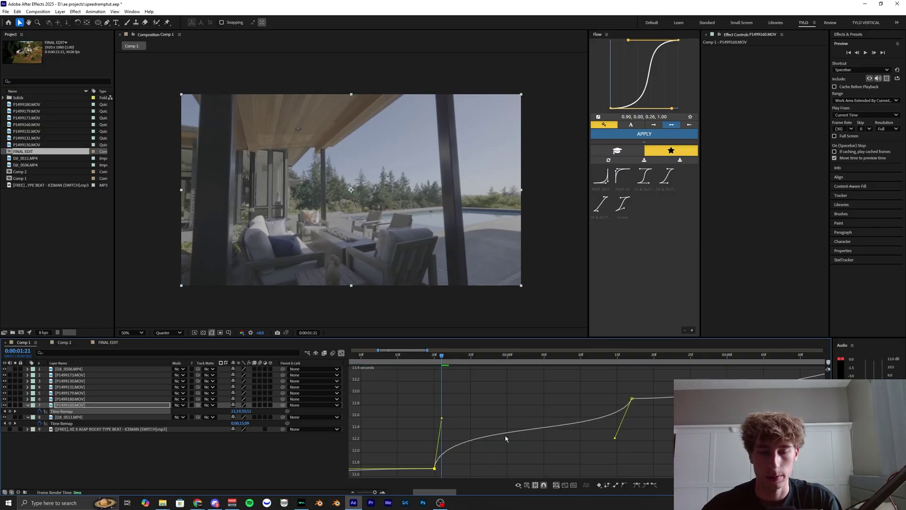
pyautogui.moveTo(614, 439); pyautogui.dragTo(627, 469)
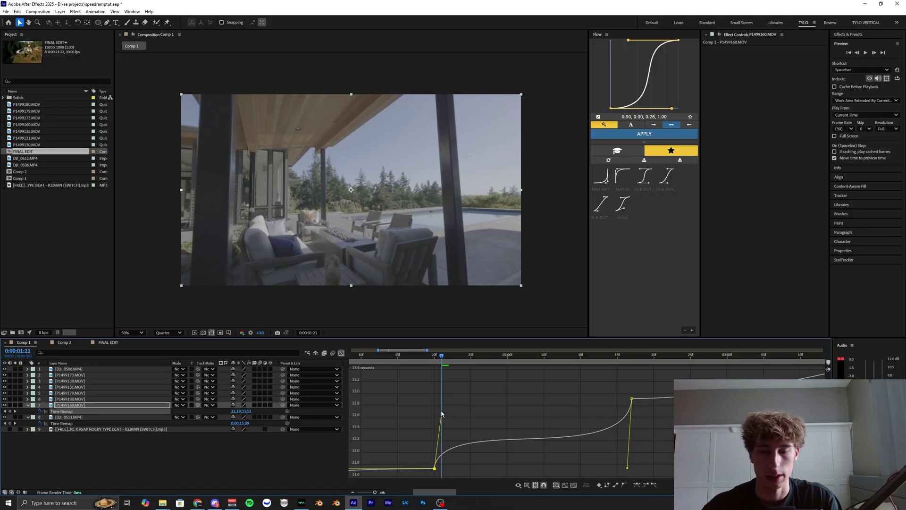
pyautogui.moveTo(382, 361); pyautogui.dragTo(443, 370)
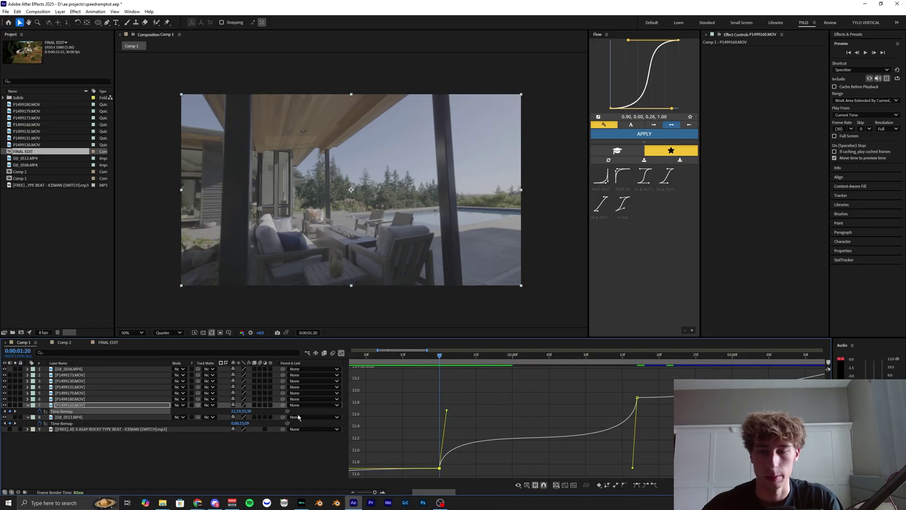
# Lower the Time Remap value of P1499160.MOV's keyframe at 0:00:01:20 and pull its outgoing handle nearly straight up.
pyautogui.click(412, 430)
pyautogui.click(439, 467)
pyautogui.click(415, 452)
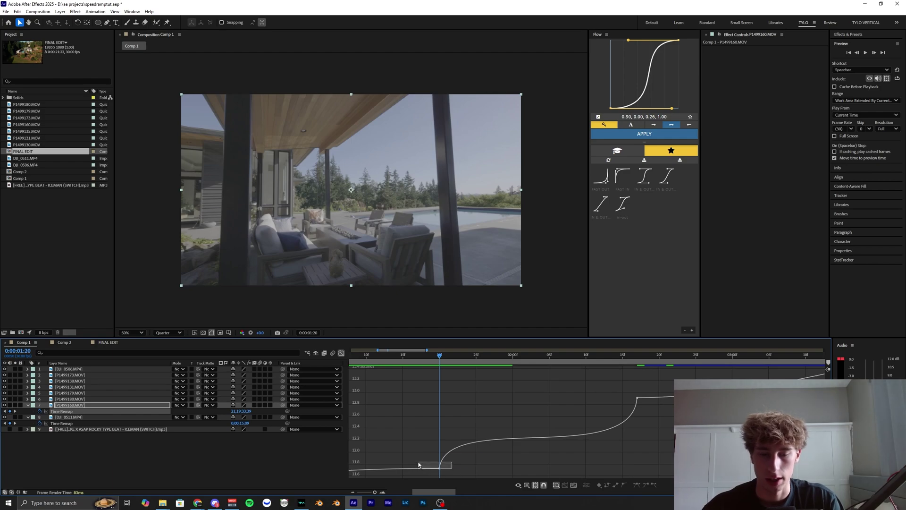
pyautogui.moveTo(418, 463); pyautogui.dragTo(417, 462)
pyautogui.moveTo(244, 411); pyautogui.dragTo(227, 411)
pyautogui.moveTo(447, 427); pyautogui.dragTo(443, 402)
# Play back the transition from DJI_0511.MP4 into P1499160.MOV to check the speed ramp.
pyautogui.moveTo(441, 362); pyautogui.dragTo(365, 361)
pyautogui.press('space')
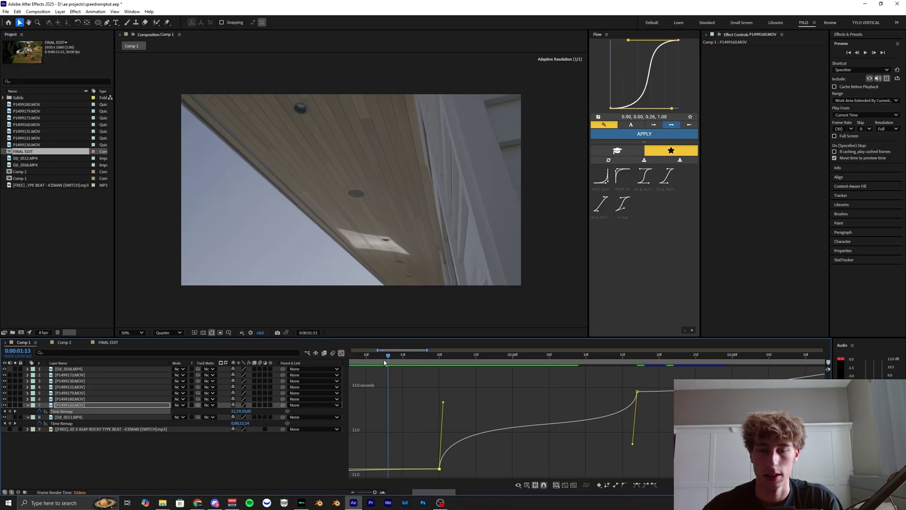
pyautogui.press('space')
# Enable time remapping on P1499180.MOV, keyframe it at 0:00:02:17 and 0:00:03:12, and apply easing to both keyframes.
pyautogui.click(341, 352)
pyautogui.scroll(-1, 504, 396)
pyautogui.moveTo(504, 396); pyautogui.dragTo(455, 400)
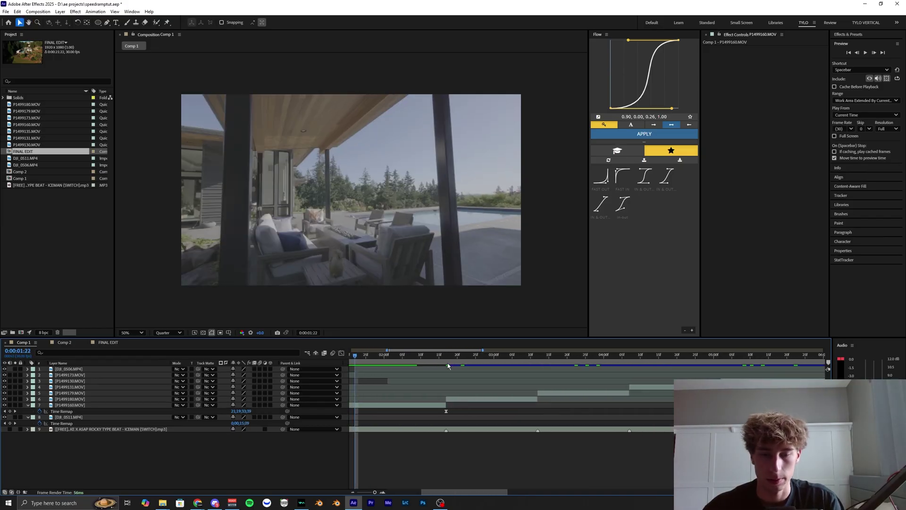
pyautogui.click(446, 362)
pyautogui.click(457, 401)
pyautogui.hotkey('ctrl', 'alt', 't')
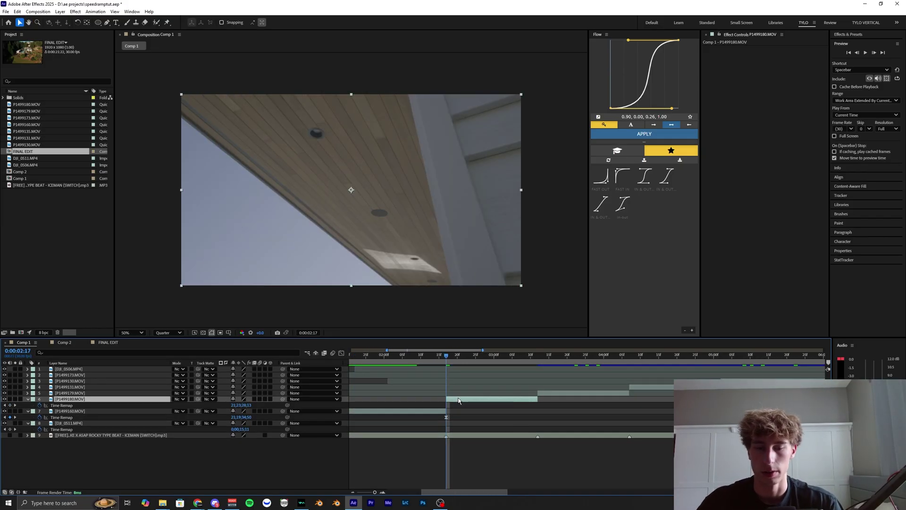
pyautogui.click(11, 406)
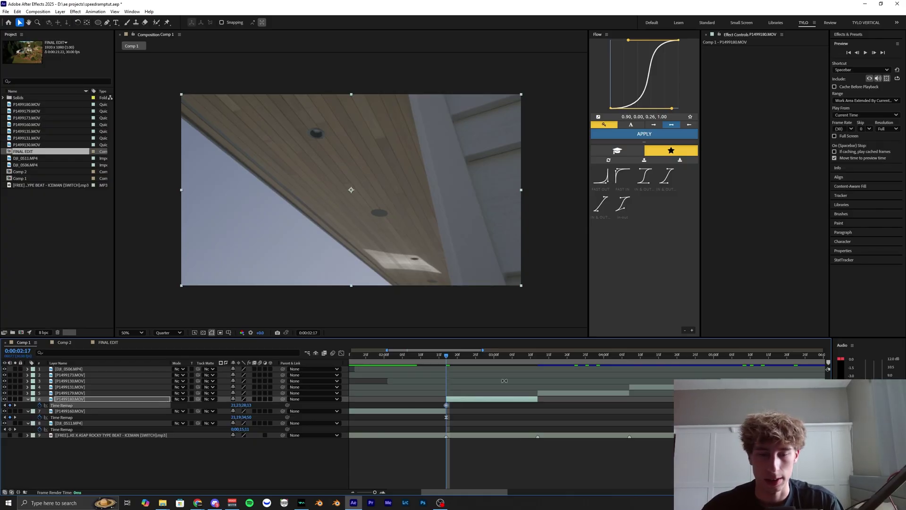
pyautogui.click(537, 358)
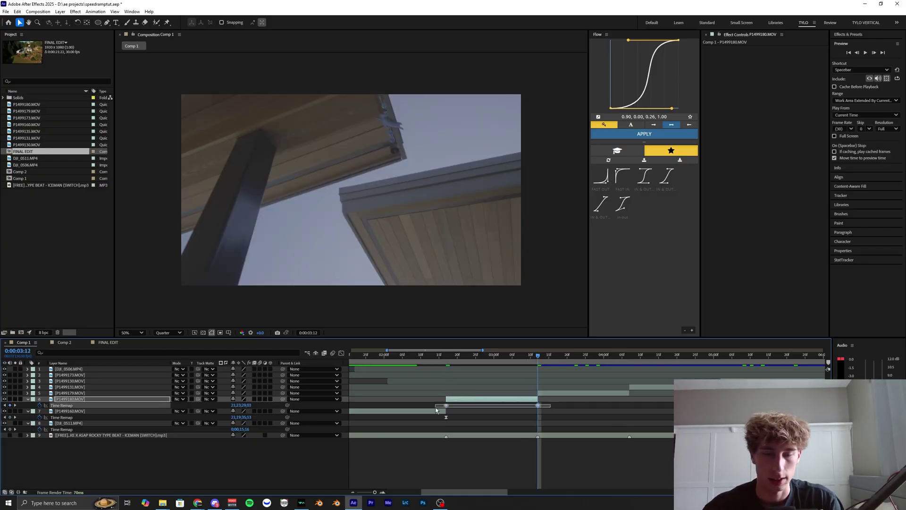
pyautogui.moveTo(435, 409); pyautogui.dragTo(435, 406)
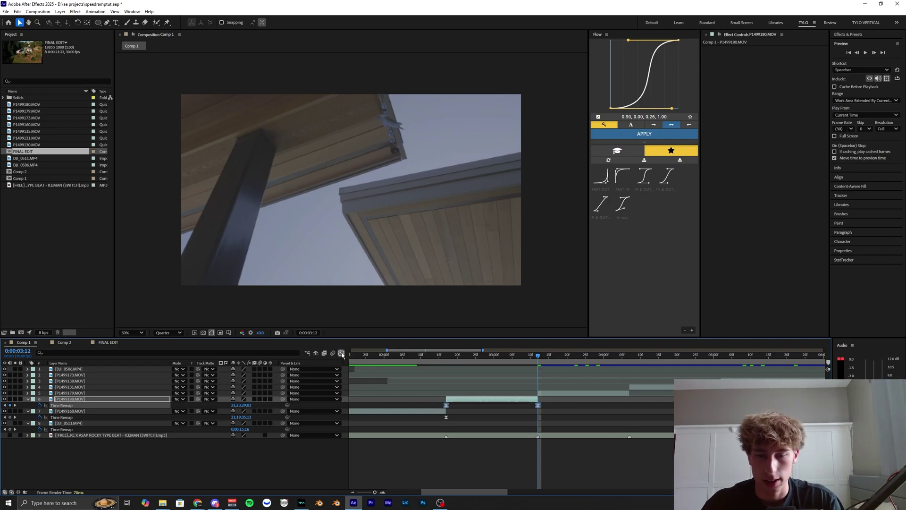
# Pull both handles of P1499180.MOV's Time Remap curve nearly vertical and play back the transition into the clip.
pyautogui.click(341, 353)
pyautogui.scroll(2, 465, 448)
pyautogui.click(429, 464)
pyautogui.moveTo(489, 464); pyautogui.dragTo(446, 418)
pyautogui.moveTo(550, 388); pyautogui.dragTo(609, 436)
pyautogui.click(406, 361)
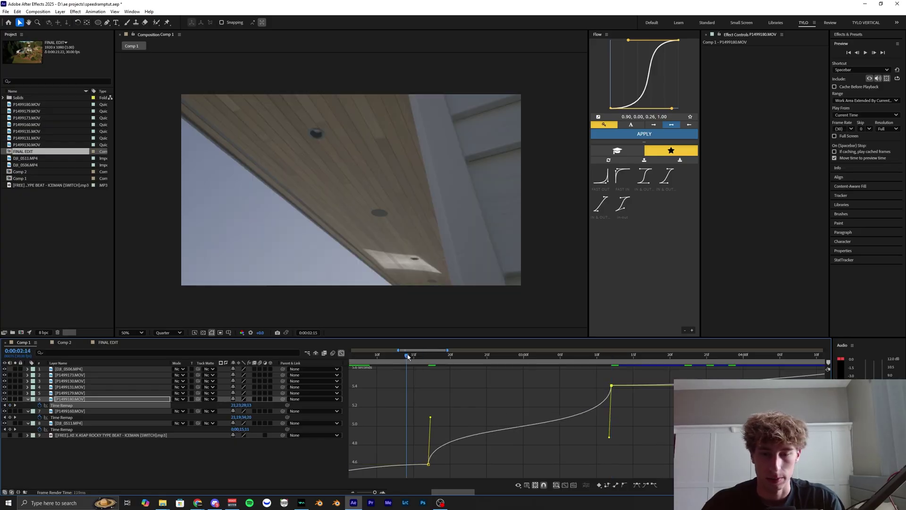
pyautogui.press('space')
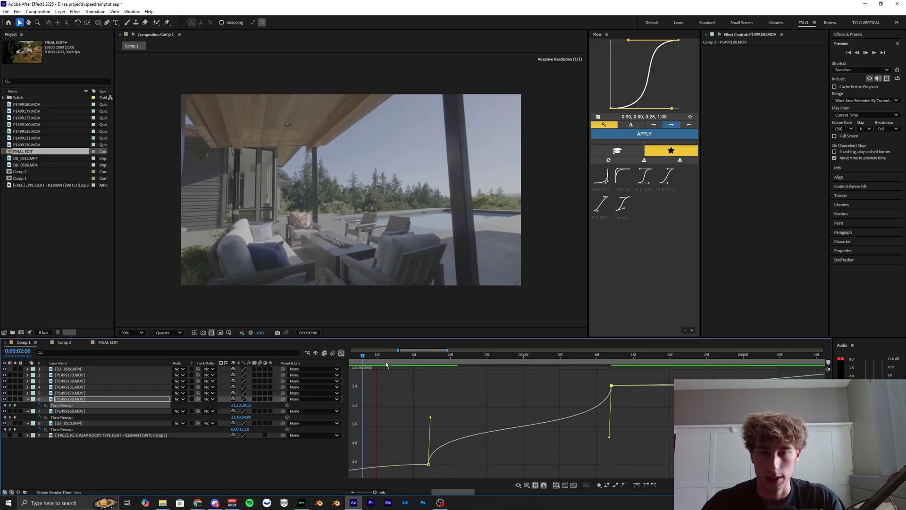
# Raise P1499180.MOV's Time Remap value at 0:00:03:12, lower it at 0:00:02:17, and lengthen both steep curve handles.
pyautogui.moveTo(419, 364); pyautogui.dragTo(612, 375)
pyautogui.moveTo(240, 405); pyautogui.dragTo(248, 405)
pyautogui.click(429, 361)
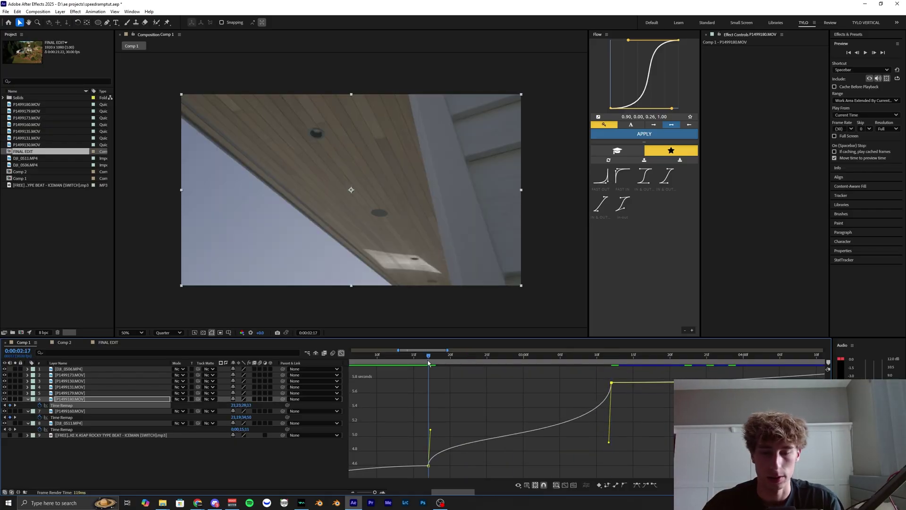
pyautogui.moveTo(231, 404); pyautogui.dragTo(229, 405)
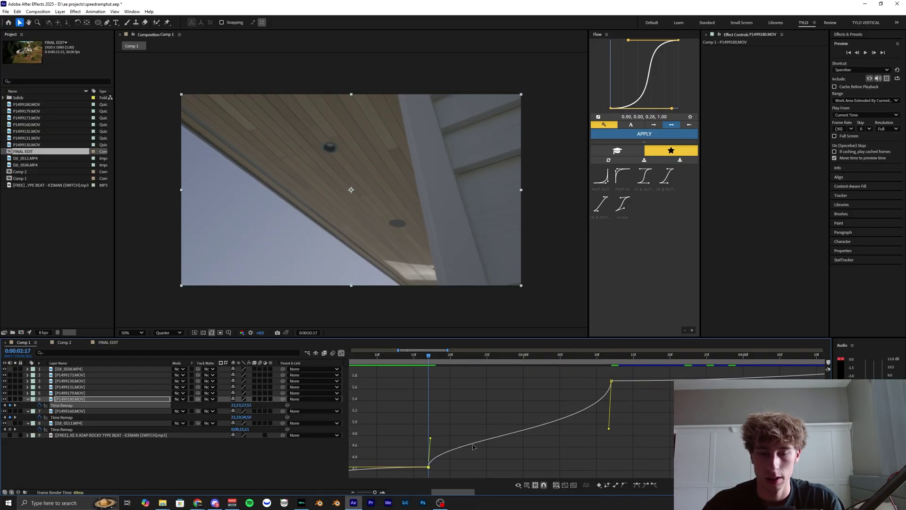
pyautogui.moveTo(430, 439); pyautogui.dragTo(434, 401)
pyautogui.moveTo(608, 428); pyautogui.dragTo(605, 449)
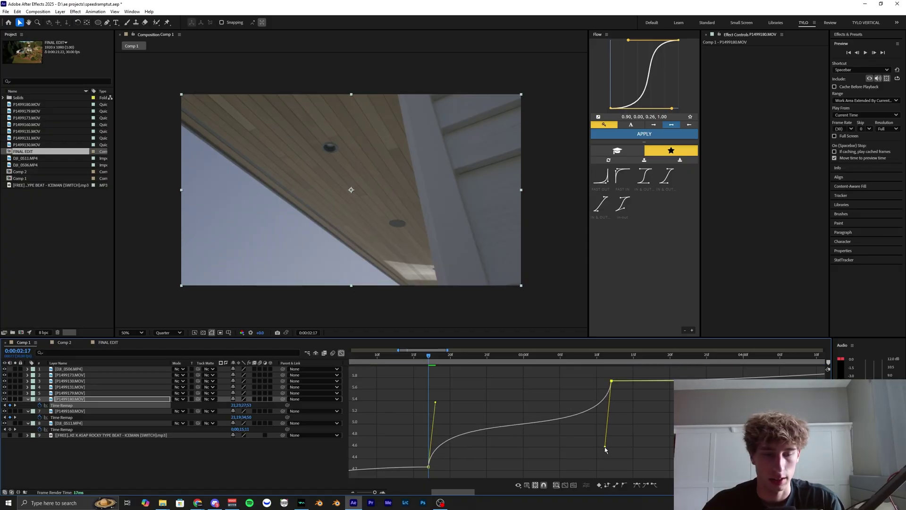
# Play back the speed ramp from P1499160.MOV into P1499180.MOV and return to the layer bar view.
pyautogui.click(379, 359)
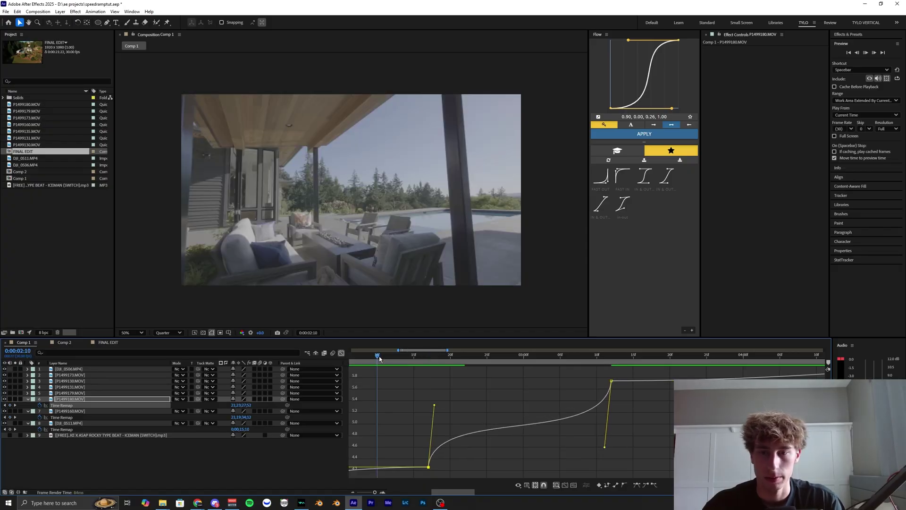
pyautogui.press('space')
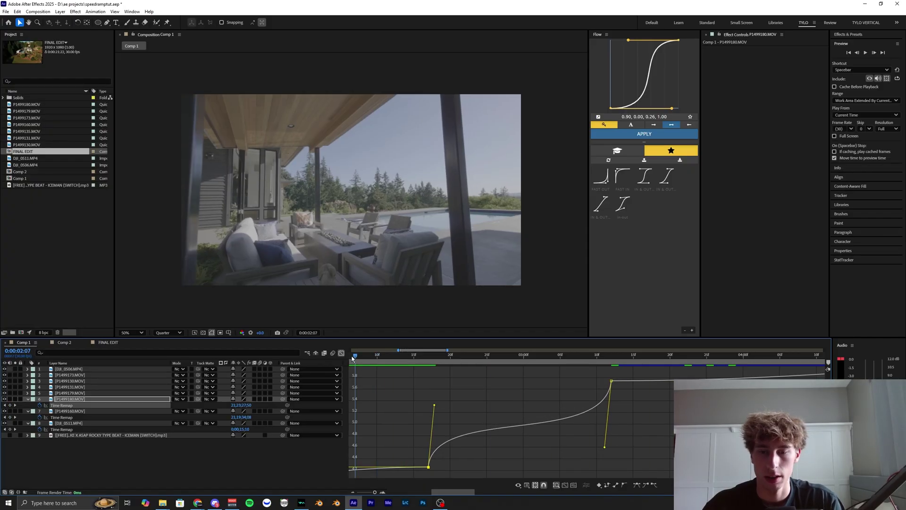
pyautogui.click(341, 353)
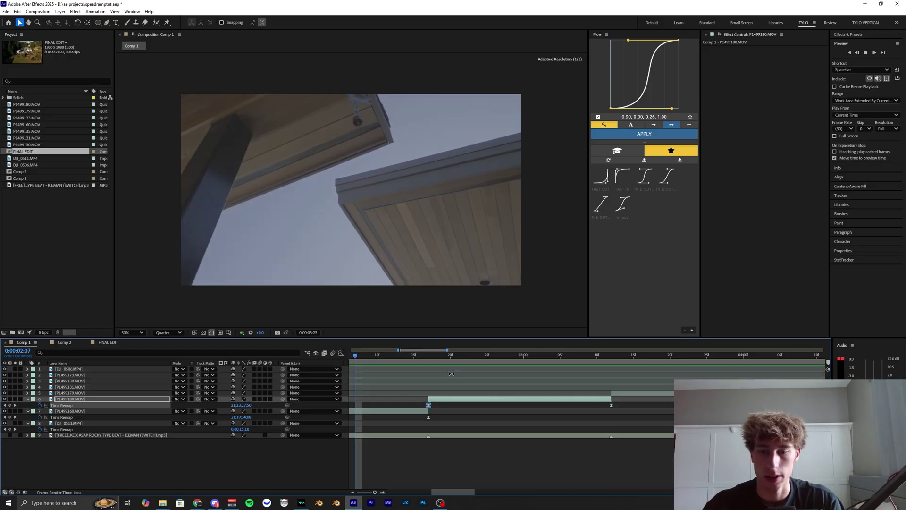
pyautogui.scroll(-2, 509, 381)
pyautogui.press(';')
pyautogui.press('space')
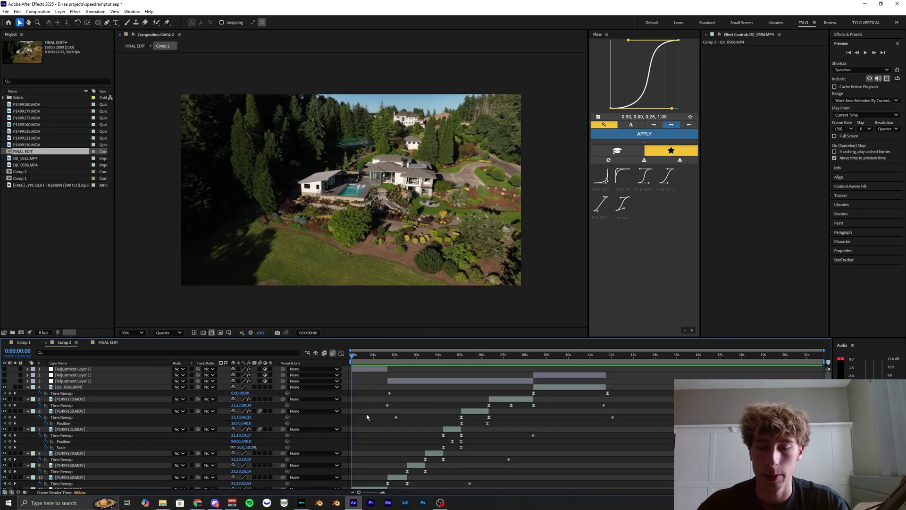
# Play Comp 2 from the start to review the speed-ramped sequence.
pyautogui.scroll(-1, 369, 409)
pyautogui.press('space')
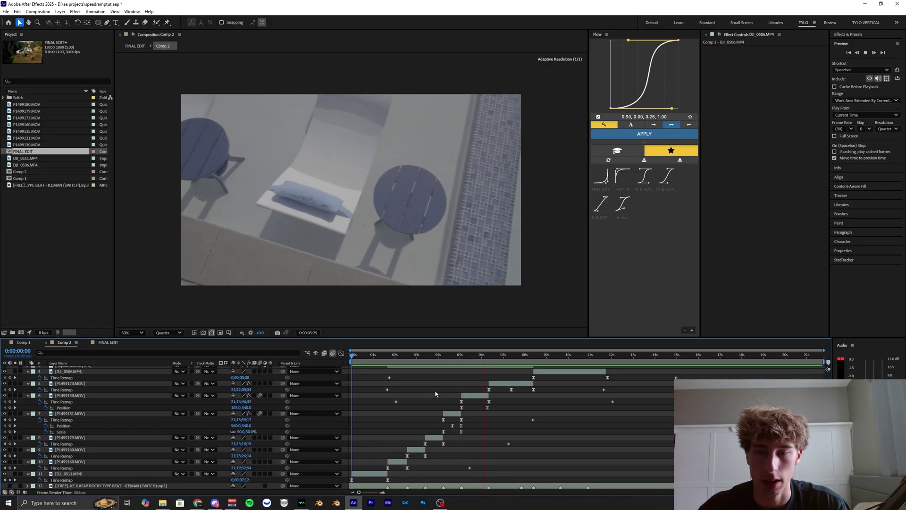
pyautogui.scroll(2, 401, 385)
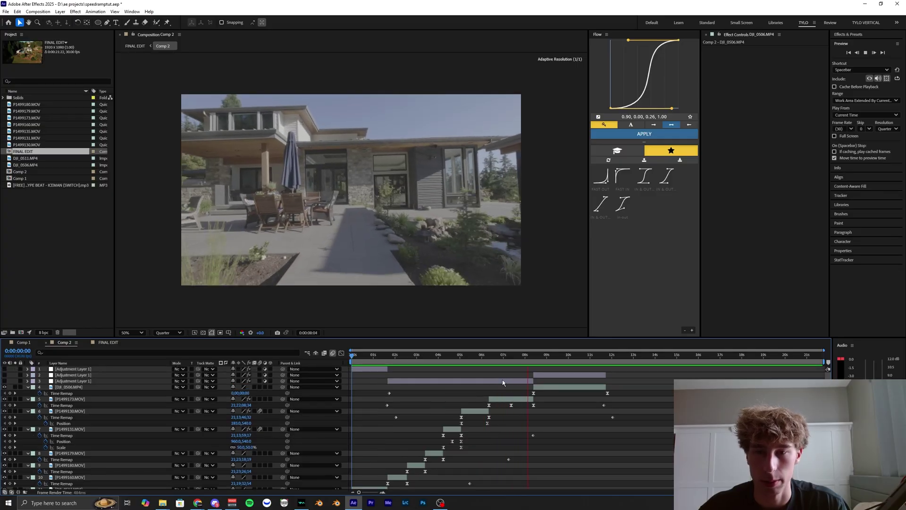
# Examine the middle Time Remap keyframe of P1499173.MOV in Comp 2 and the shape of the clip's speed curve.
pyautogui.click(511, 399)
pyautogui.click(493, 356)
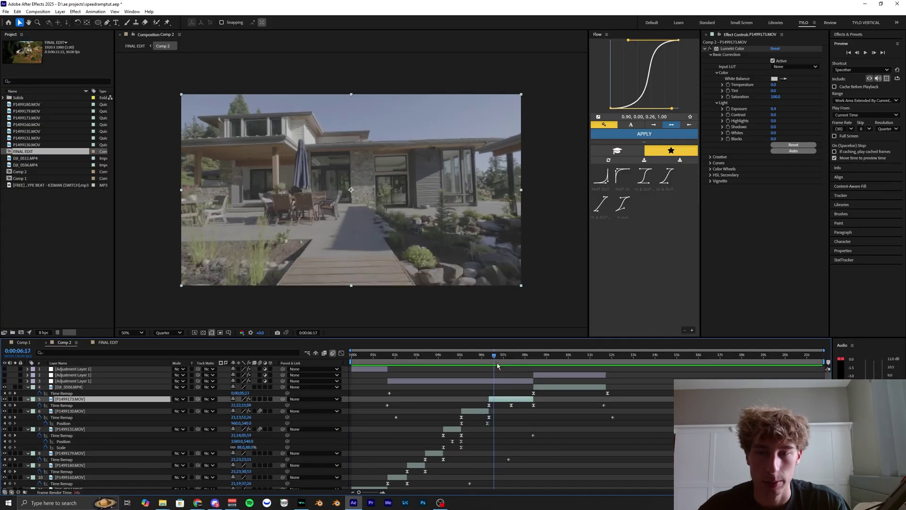
pyautogui.scroll(5, 519, 382)
pyautogui.click(481, 404)
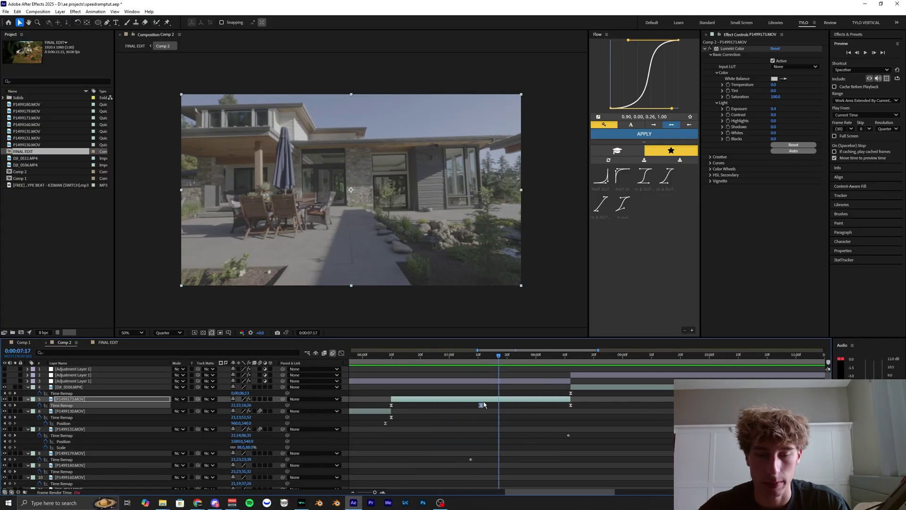
pyautogui.moveTo(447, 358); pyautogui.dragTo(503, 363)
pyautogui.moveTo(564, 380); pyautogui.dragTo(574, 381)
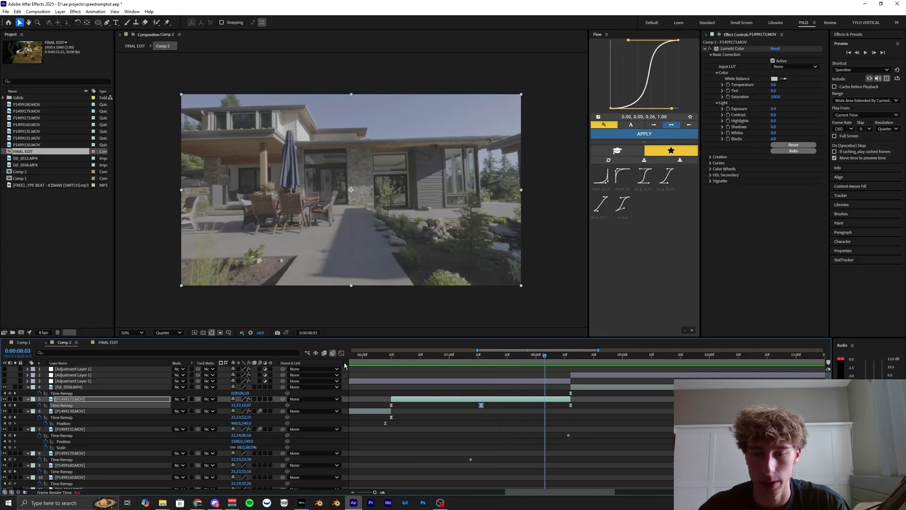
pyautogui.click(341, 353)
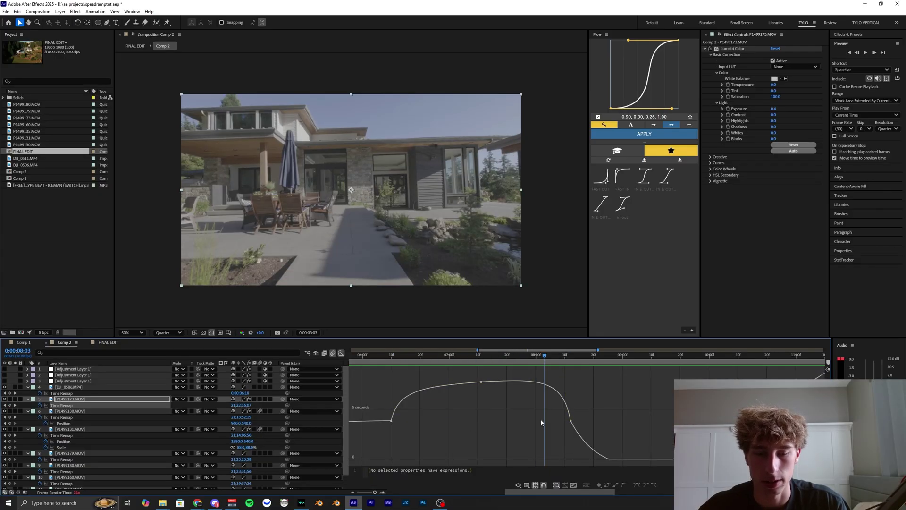
pyautogui.click(341, 353)
# Play Comp 2 from 0:00:05:13 and scrub across the transition from P1499173.MOV into DJI_0506.MP4.
pyautogui.moveTo(385, 355); pyautogui.dragTo(383, 356)
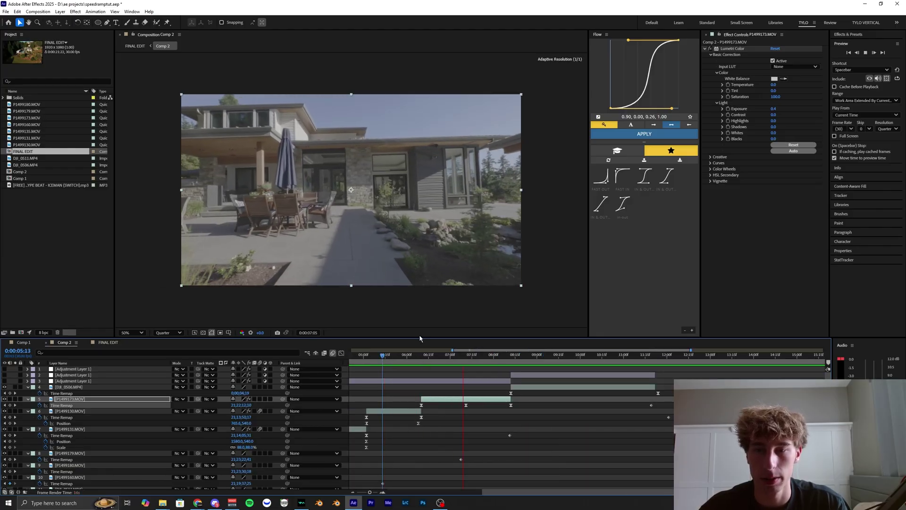
pyautogui.moveTo(510, 356); pyautogui.dragTo(588, 361)
pyautogui.moveTo(514, 358); pyautogui.dragTo(538, 365)
pyautogui.press('-')
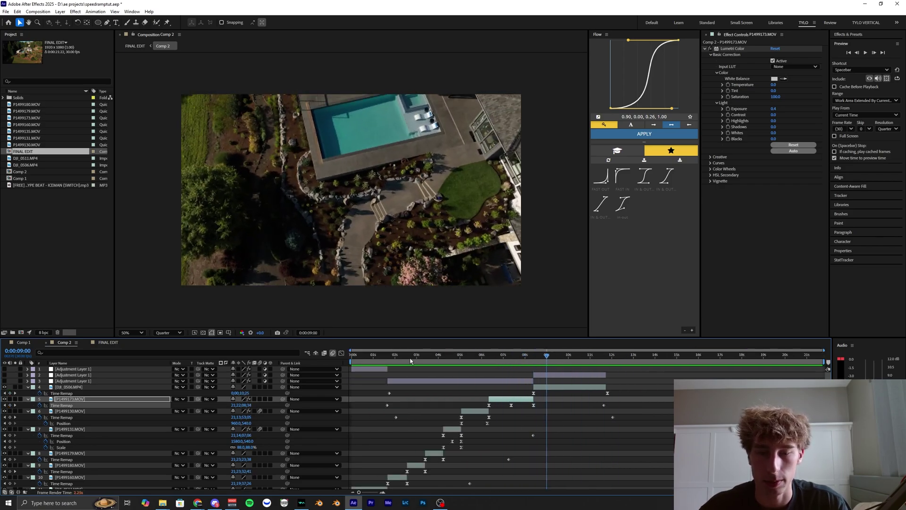
# Review Comp 2 from the beginning, replaying from 0:00:01:08 to check how the clips flow into each other.
pyautogui.click(351, 358)
pyautogui.press('space')
pyautogui.scroll(-1, 371, 380)
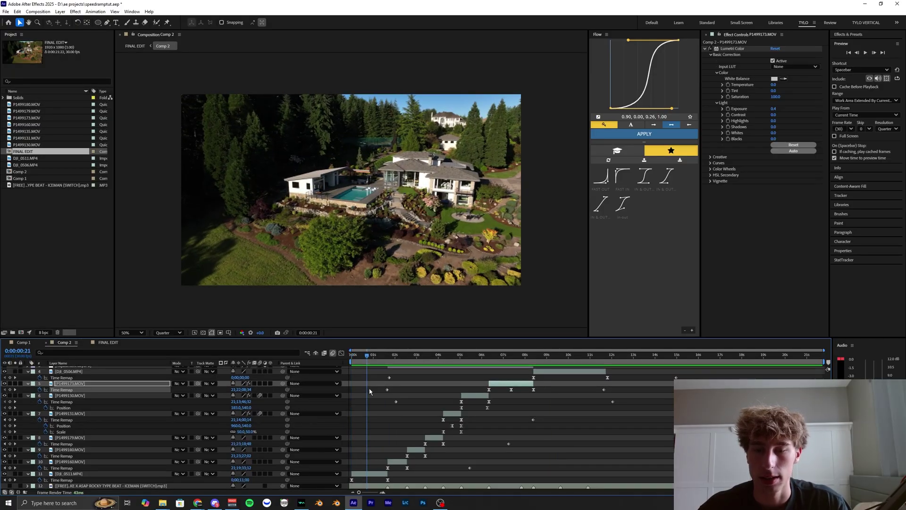
pyautogui.moveTo(393, 359)
pyautogui.mouseDown()
pyautogui.moveTo(380, 359)
pyautogui.moveTo(401, 360)
pyautogui.moveTo(379, 359)
pyautogui.mouseUp()
pyautogui.press('space')
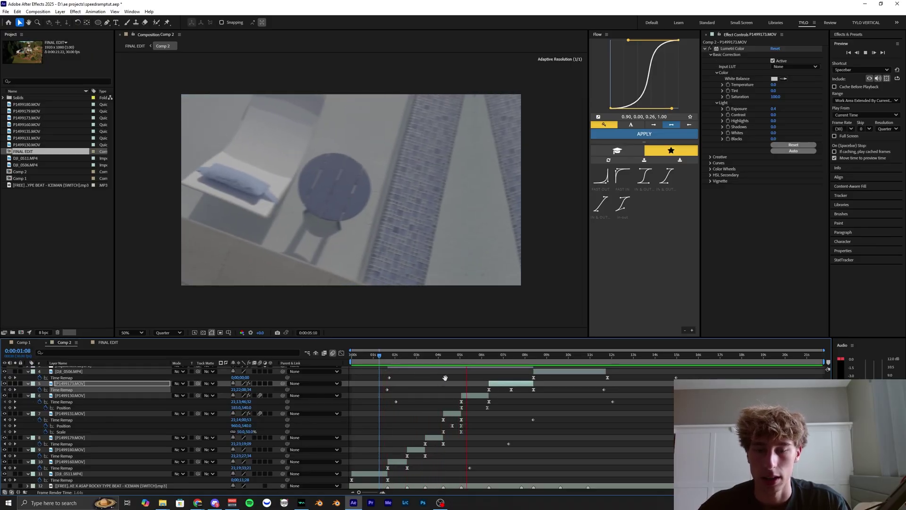
pyautogui.press('space')
pyautogui.scroll(2, 453, 391)
pyautogui.moveTo(437, 359)
pyautogui.mouseDown()
pyautogui.moveTo(474, 398)
pyautogui.moveTo(445, 377)
pyautogui.moveTo(467, 368)
pyautogui.moveTo(443, 359)
pyautogui.mouseUp()
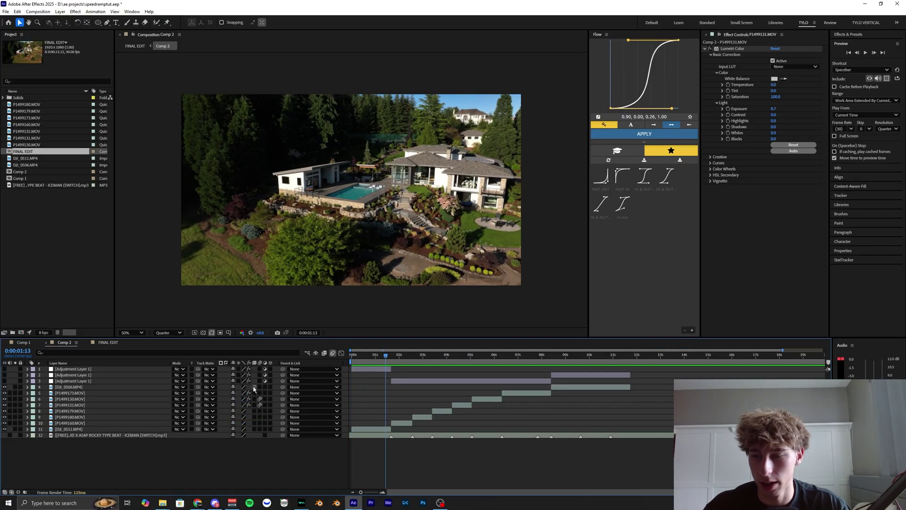
# Enable frame blending on all eight clip layers in Comp 2, switch it to Pixel Motion, and scrub the opening clip.
pyautogui.moveTo(254, 386); pyautogui.dragTo(257, 428)
pyautogui.moveTo(389, 393); pyautogui.dragTo(388, 395)
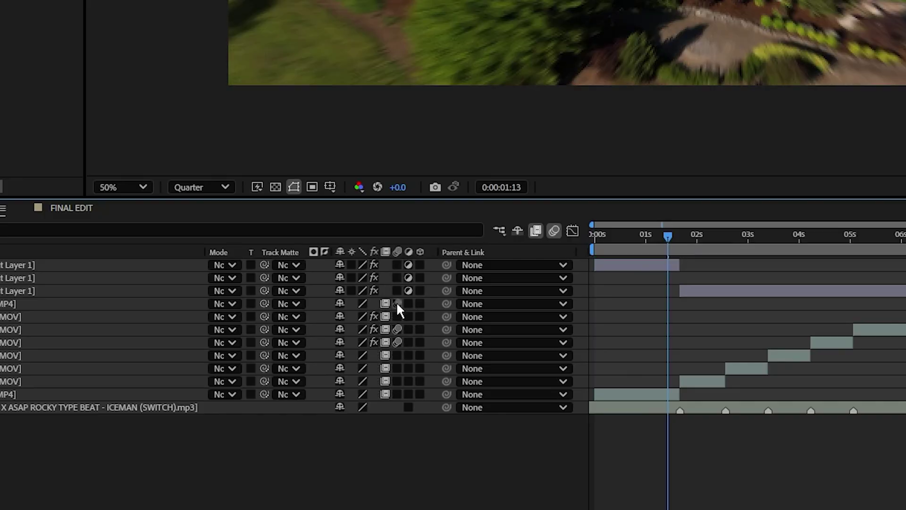
pyautogui.moveTo(386, 304); pyautogui.dragTo(383, 375)
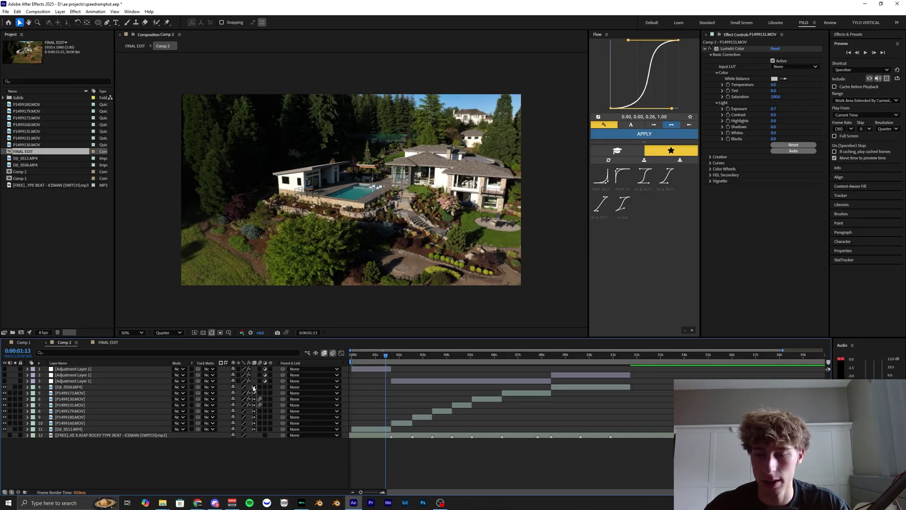
pyautogui.moveTo(389, 365); pyautogui.dragTo(366, 362)
pyautogui.click(369, 430)
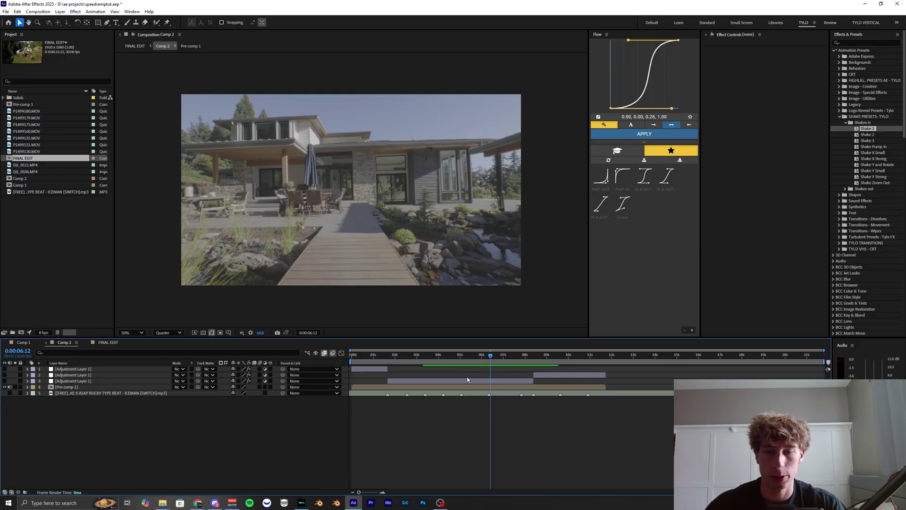
# Add a new adjustment layer directly above Pre-comp 1 in Comp 2.
pyautogui.press('=')
pyautogui.click(495, 386)
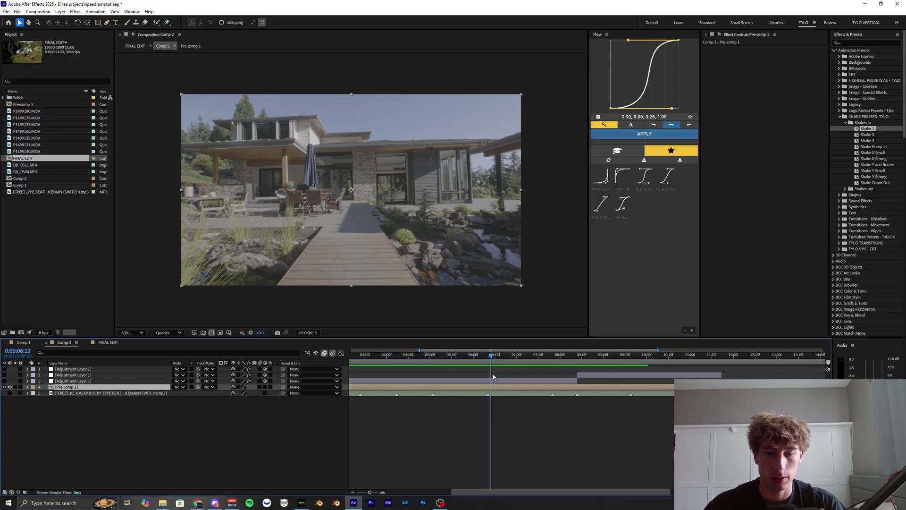
pyautogui.click(489, 355)
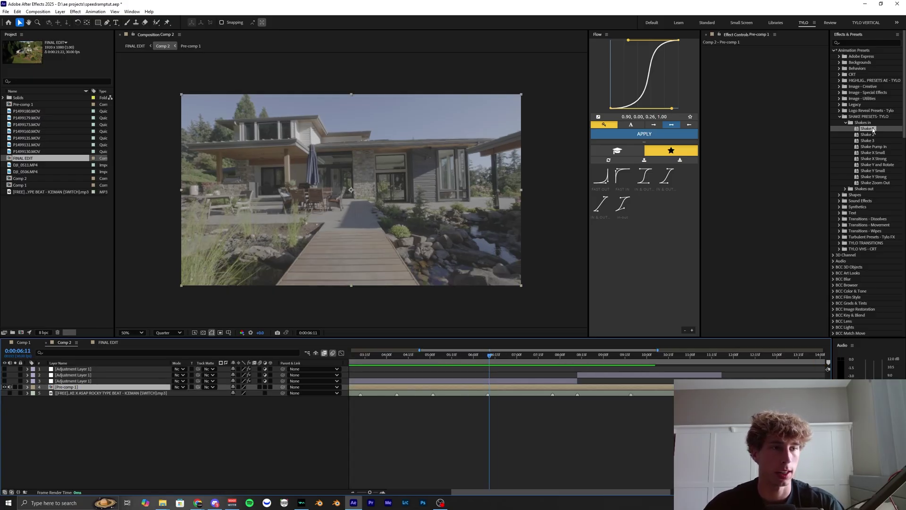
pyautogui.click(849, 36)
pyautogui.click(851, 35)
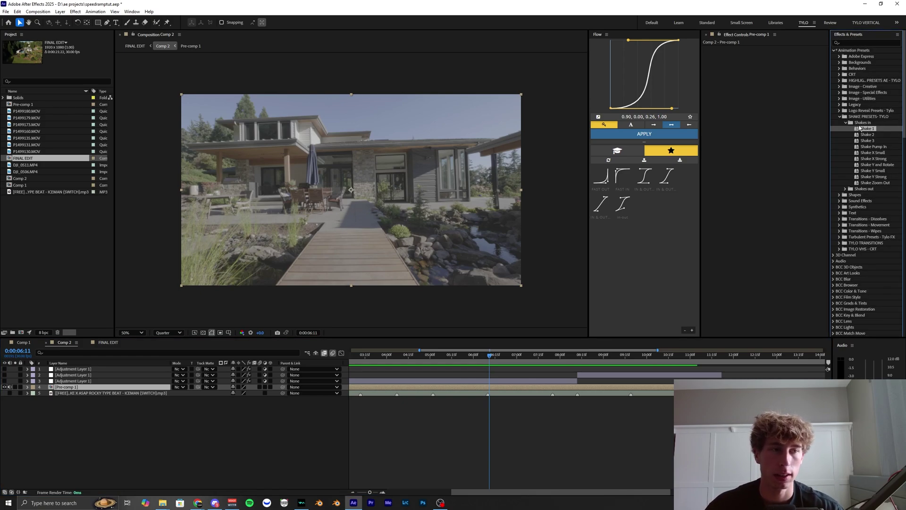
pyautogui.click(510, 405)
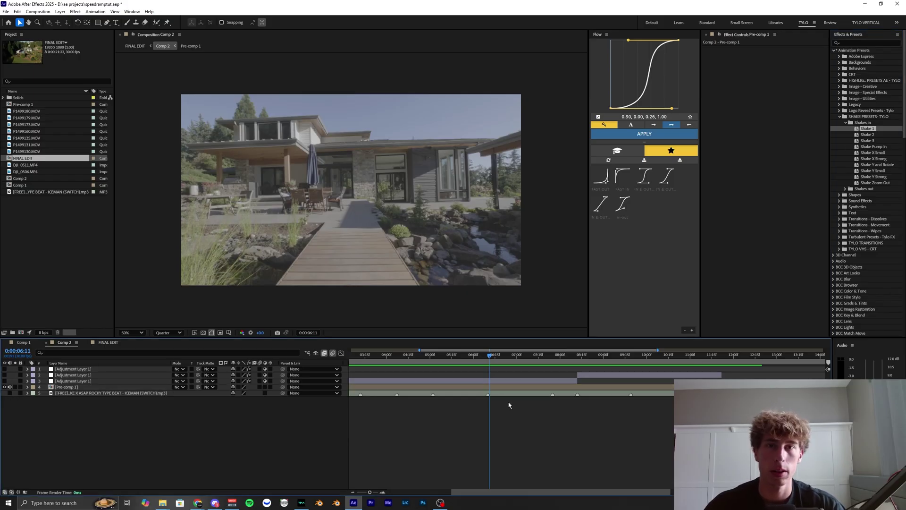
pyautogui.click(491, 389)
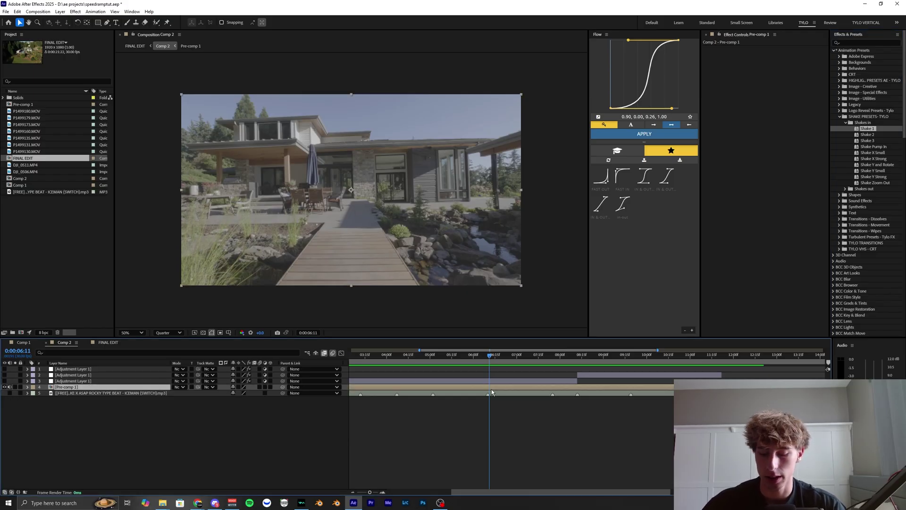
pyautogui.hotkey('ctrl', 'alt', 'y')
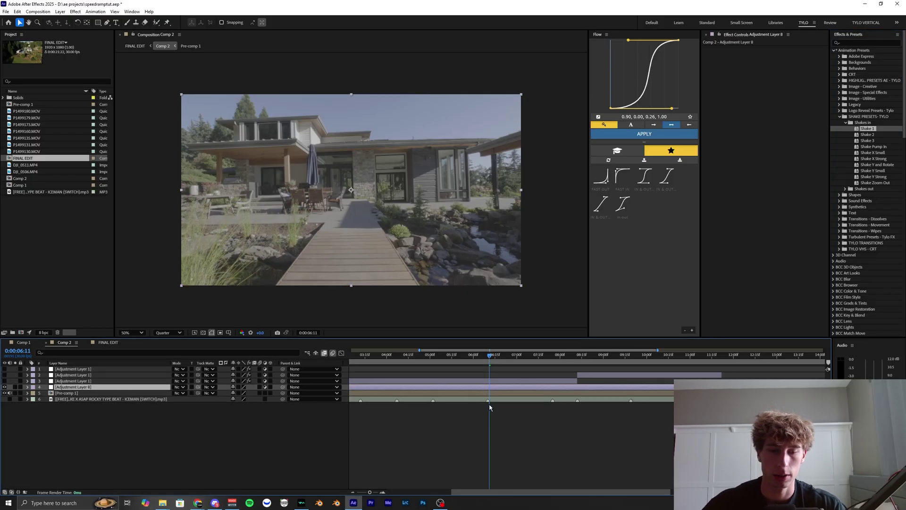
# Trim the new adjustment layer so that it starts at 0:00:06:10, on the music marker.
pyautogui.press('=')
pyautogui.press('=')
pyautogui.click(483, 360)
pyautogui.hotkey('alt', '[')
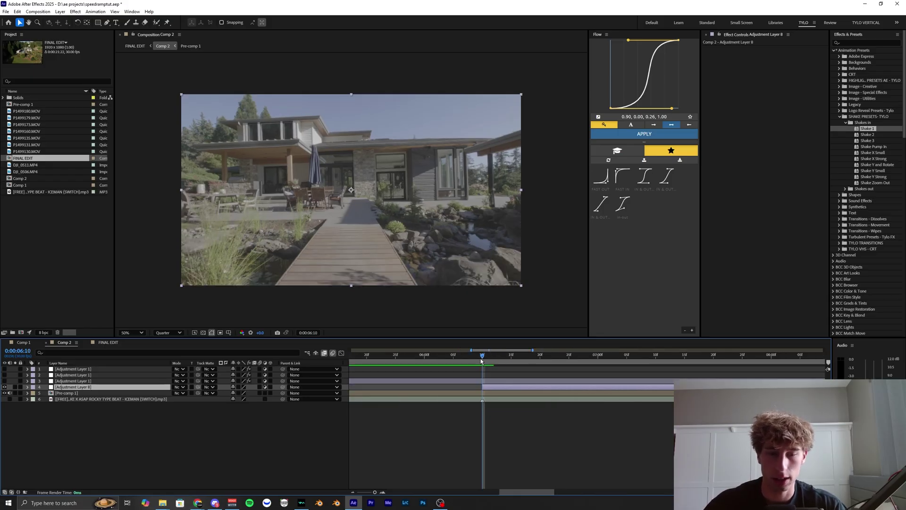
# Apply the Shake Y Small preset to the new adjustment layer at 0:00:06:10 and enable its motion blur.
pyautogui.moveTo(482, 361)
pyautogui.mouseDown()
pyautogui.moveTo(471, 360)
pyautogui.moveTo(483, 361)
pyautogui.mouseUp()
pyautogui.press('-')
pyautogui.press('-')
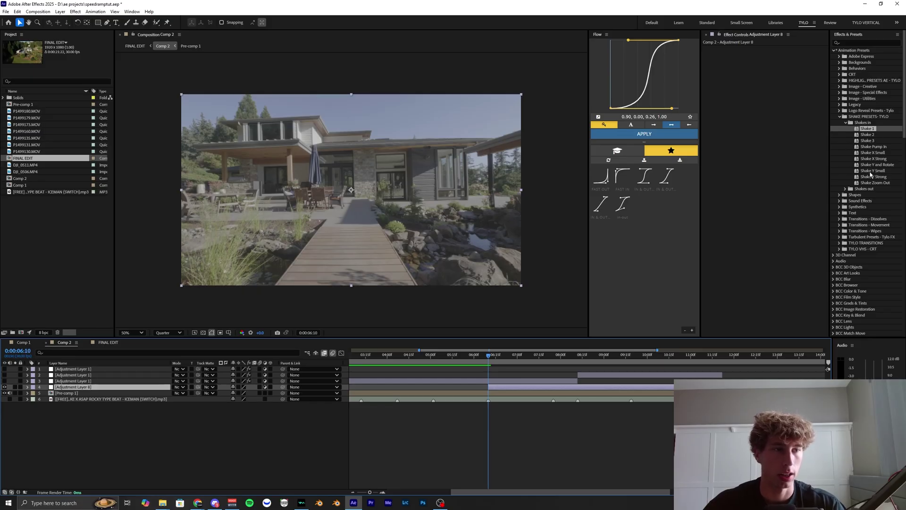
pyautogui.moveTo(871, 174); pyautogui.dragTo(765, 153)
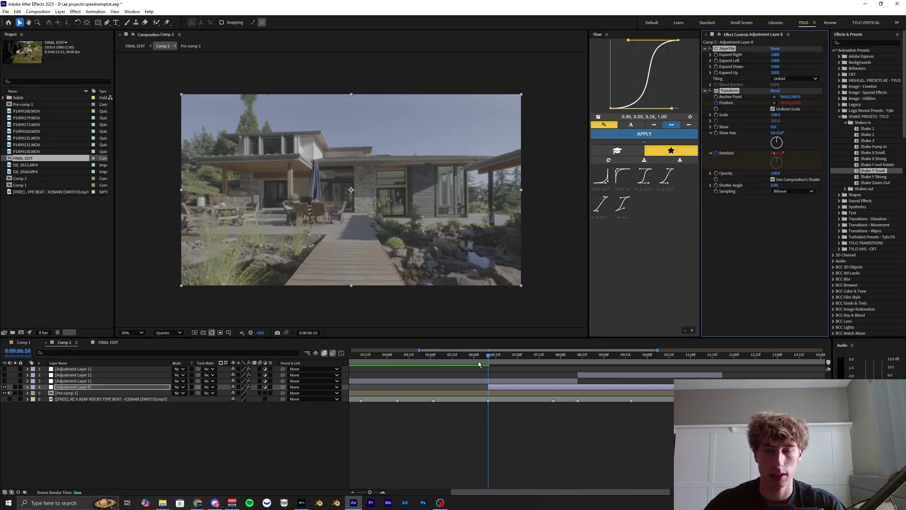
pyautogui.click(260, 387)
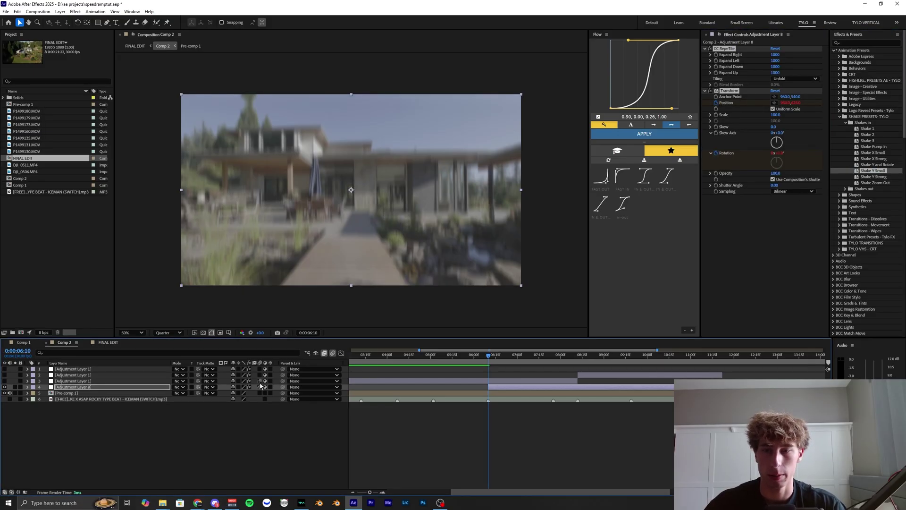
# Preview the shake from 0:00:05:19, and trim the adjustment layer to end at the music marker just before 0:00:08:15.
pyautogui.press('-')
pyautogui.click(475, 356)
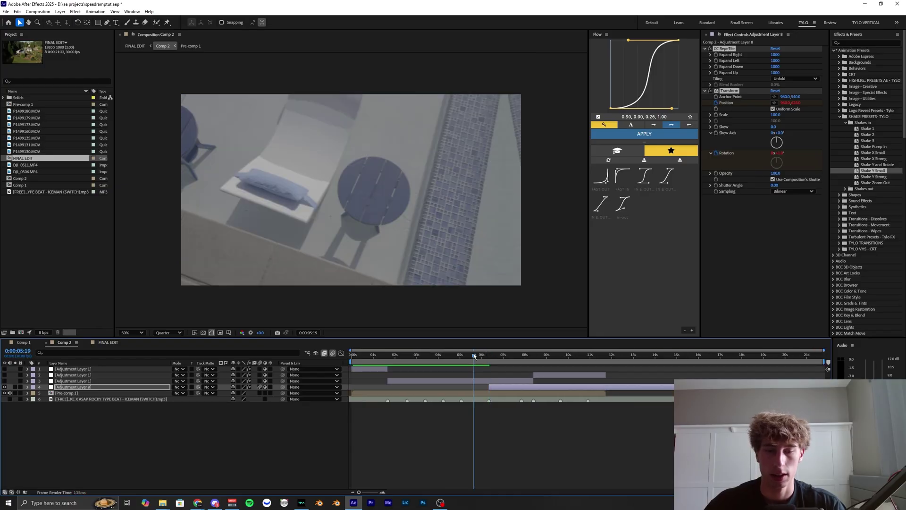
pyautogui.press('space')
pyautogui.press('=')
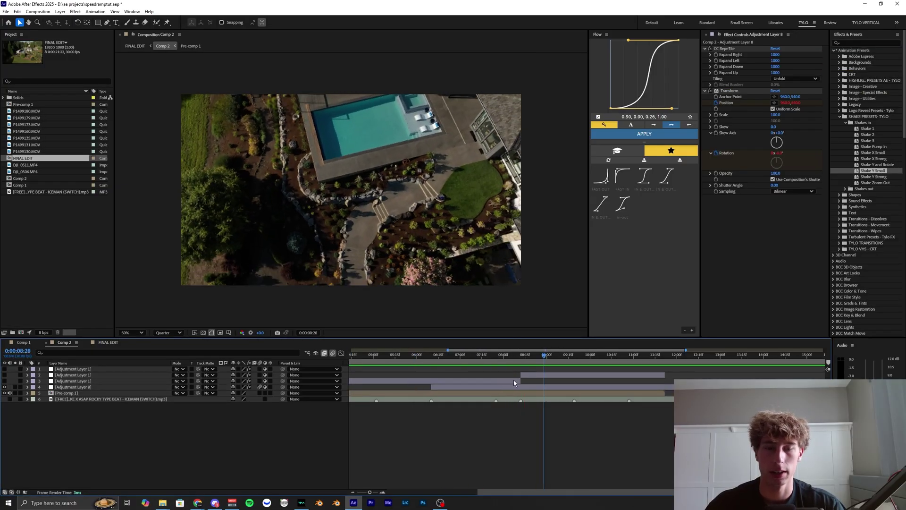
pyautogui.click(520, 355)
pyautogui.click(527, 387)
pyautogui.hotkey('alt', ']')
# Duplicate the trimmed shake layer, start the copy where the original ends, and preview the transition from 0:00:07:26.
pyautogui.click(485, 356)
pyautogui.press('-')
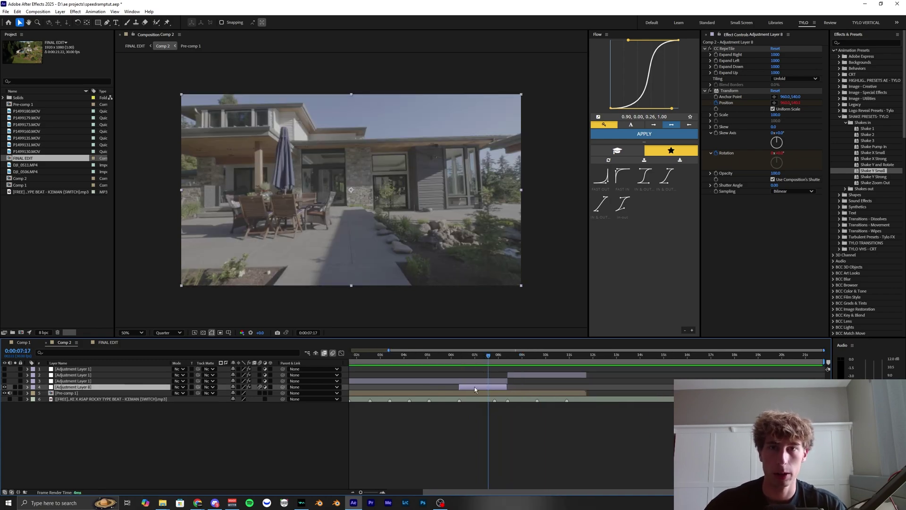
pyautogui.hotkey('ctrl', 'd')
pyautogui.moveTo(474, 386); pyautogui.dragTo(508, 390)
pyautogui.press('=')
pyautogui.moveTo(465, 358); pyautogui.dragTo(438, 360)
pyautogui.press('space')
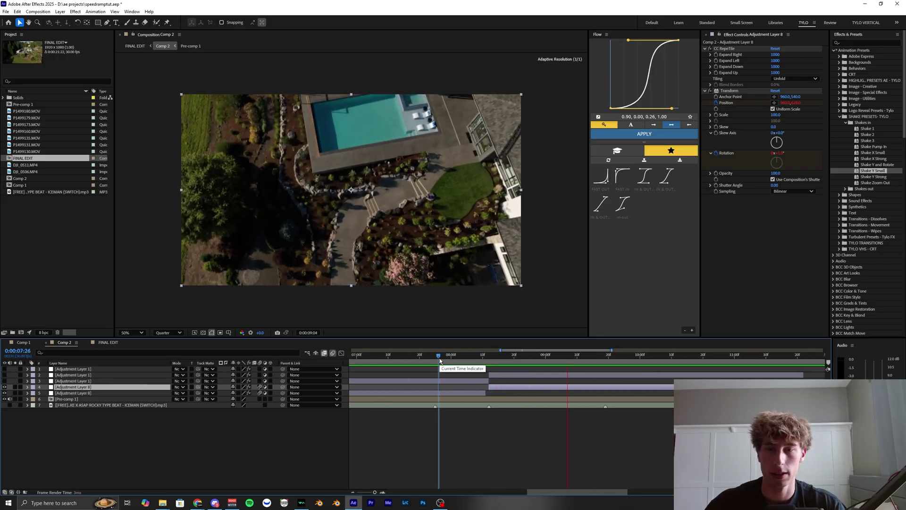
pyautogui.press('-')
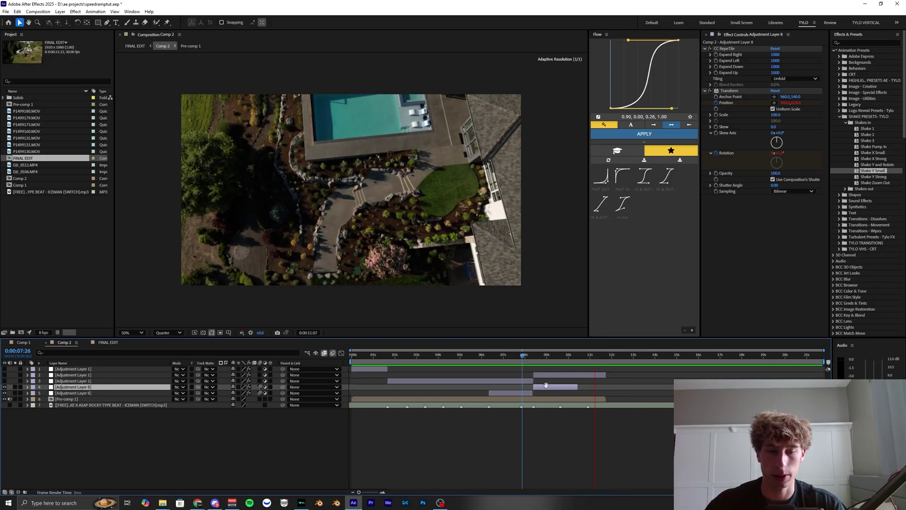
pyautogui.press('space')
# Duplicate the shake adjustment layer again and move the copy back to the music marker just after 0:00:05:00.
pyautogui.hotkey('ctrl', 'd')
pyautogui.press('=')
pyautogui.moveTo(725, 387); pyautogui.dragTo(635, 392)
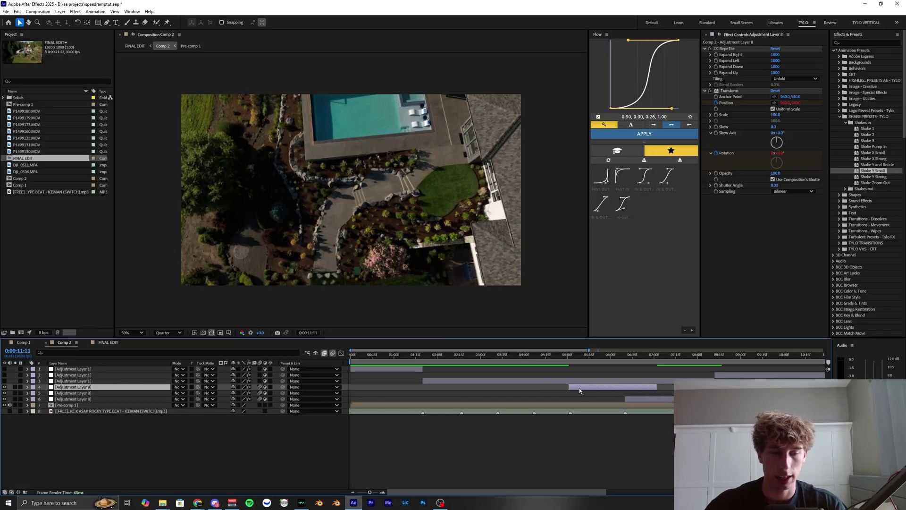
# Place further copies of the shake layer on each earlier music marker back to 0:00:01:20 and play the result.
pyautogui.hotkey('ctrl', 'd')
pyautogui.moveTo(579, 387); pyautogui.dragTo(471, 390)
pyautogui.hotkey('ctrl', 'd')
pyautogui.hotkey('ctrl', 'd')
pyautogui.hotkey('ctrl', 'd')
pyautogui.press('space')
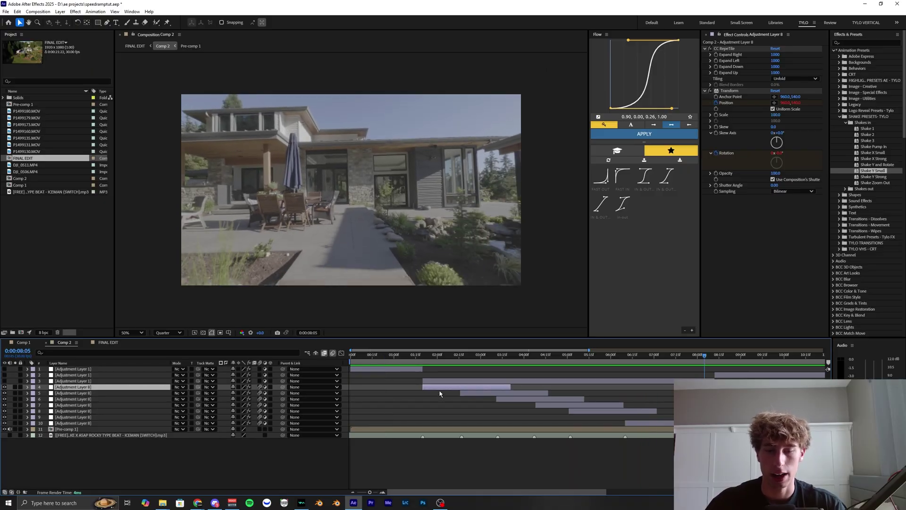
# Undo the newest shake layer copies and delete the surplus ones, keeping a single copy before the 0:00:06:10 layer.
pyautogui.hotkey('ctrl', 'z')
pyautogui.hotkey('ctrl', 'z')
pyautogui.hotkey('ctrl', 'z')
pyautogui.hotkey('ctrl', 'z')
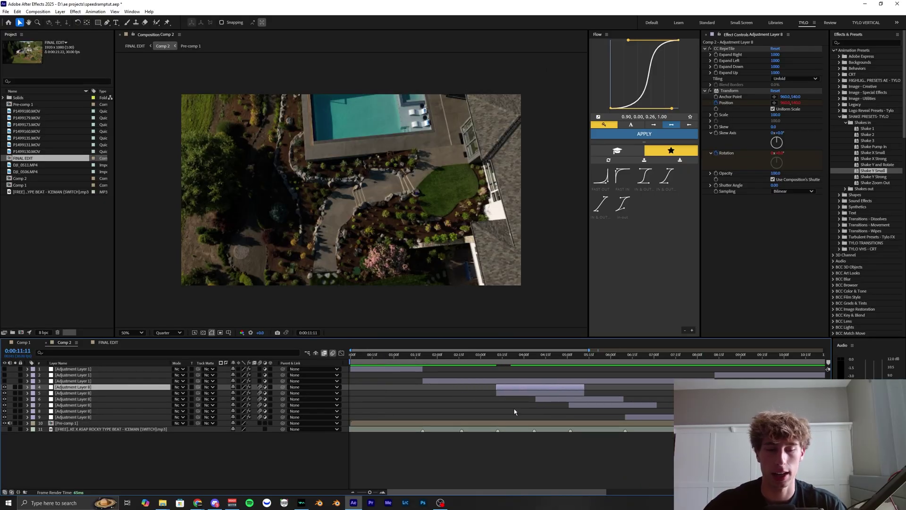
pyautogui.press('Delete')
pyautogui.press('Delete')
pyautogui.press('Delete')
# Move the remaining shake layer copy to start at 0:00:01:20, and replace its CC RepeTile and Transform effects with the Shake 1 preset.
pyautogui.click(516, 406)
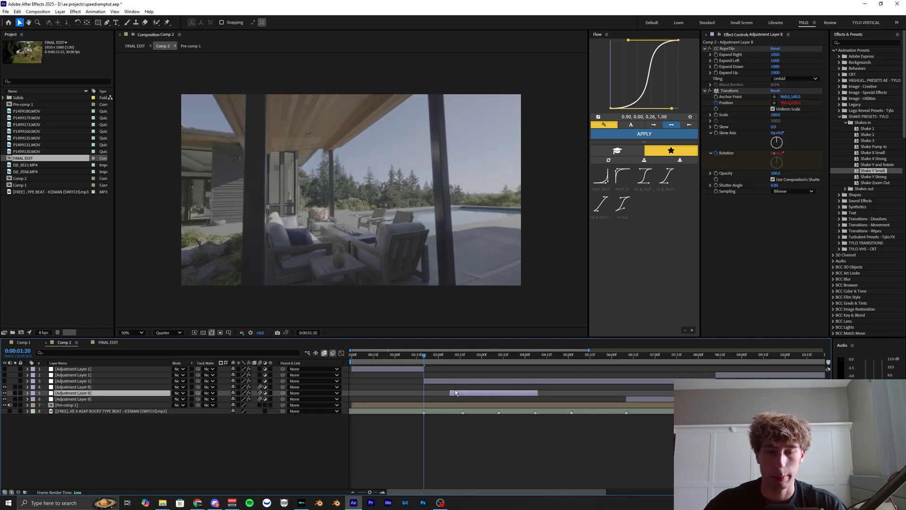
pyautogui.moveTo(467, 391); pyautogui.dragTo(441, 390)
pyautogui.click(728, 50)
pyautogui.press('Delete')
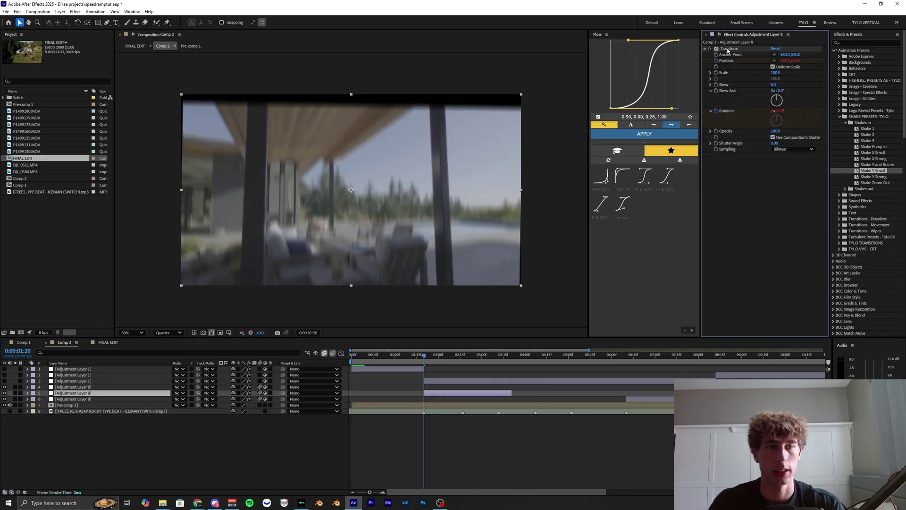
pyautogui.click(727, 49)
pyautogui.press('Delete')
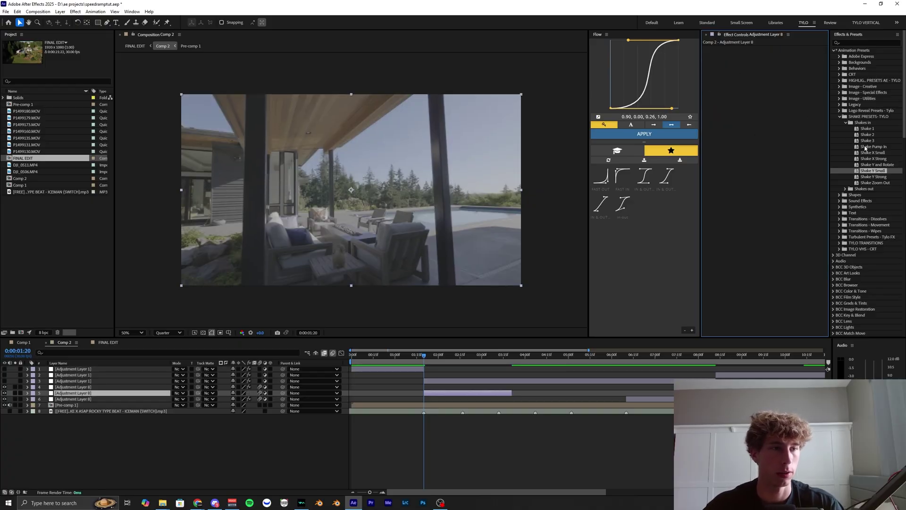
pyautogui.moveTo(867, 128); pyautogui.dragTo(778, 135)
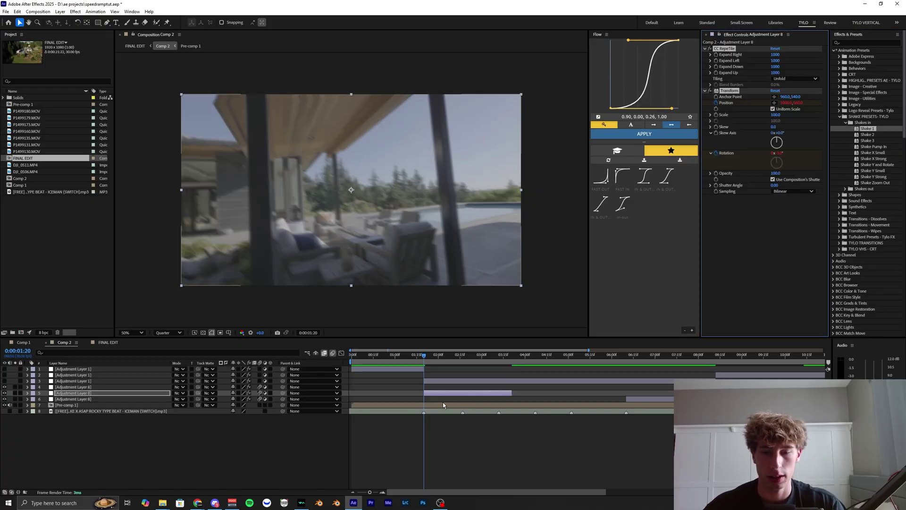
# Play Comp 2 from 0:00:01:09 to review the shakes against the music and clip transitions.
pyautogui.click(410, 358)
pyautogui.press('space')
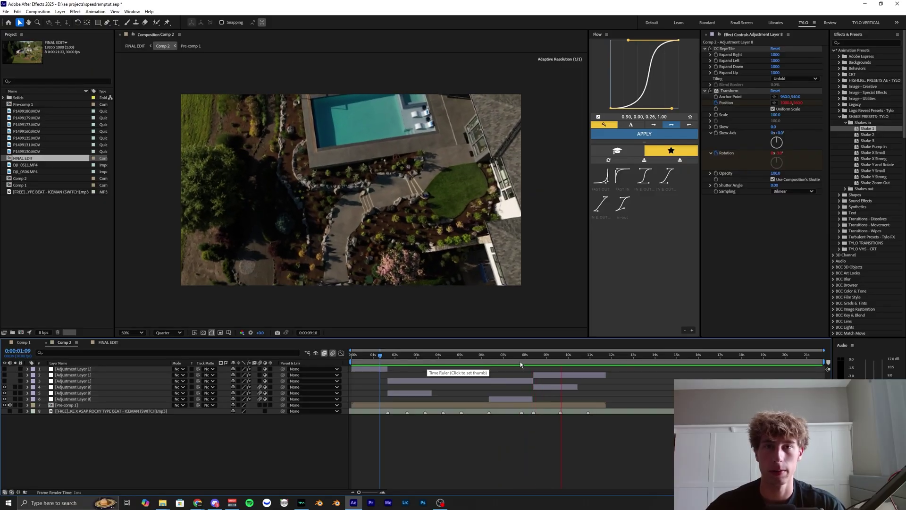
pyautogui.press('space')
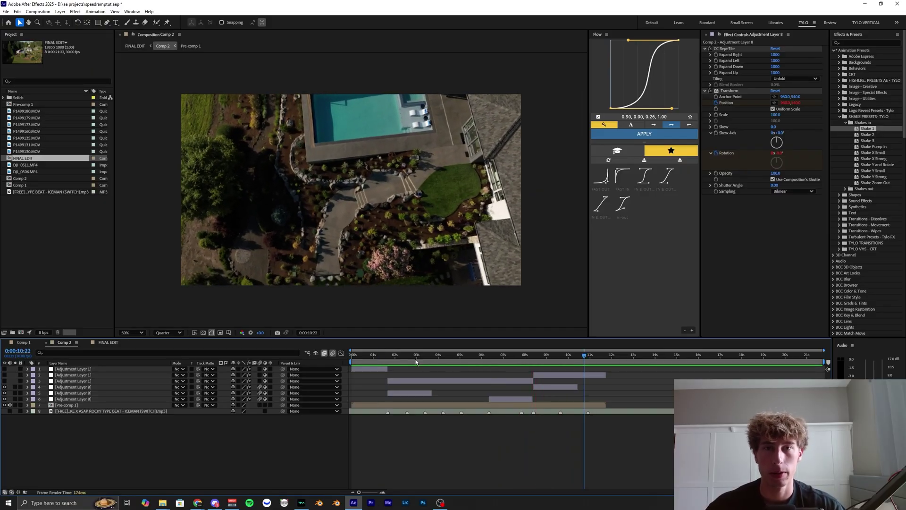